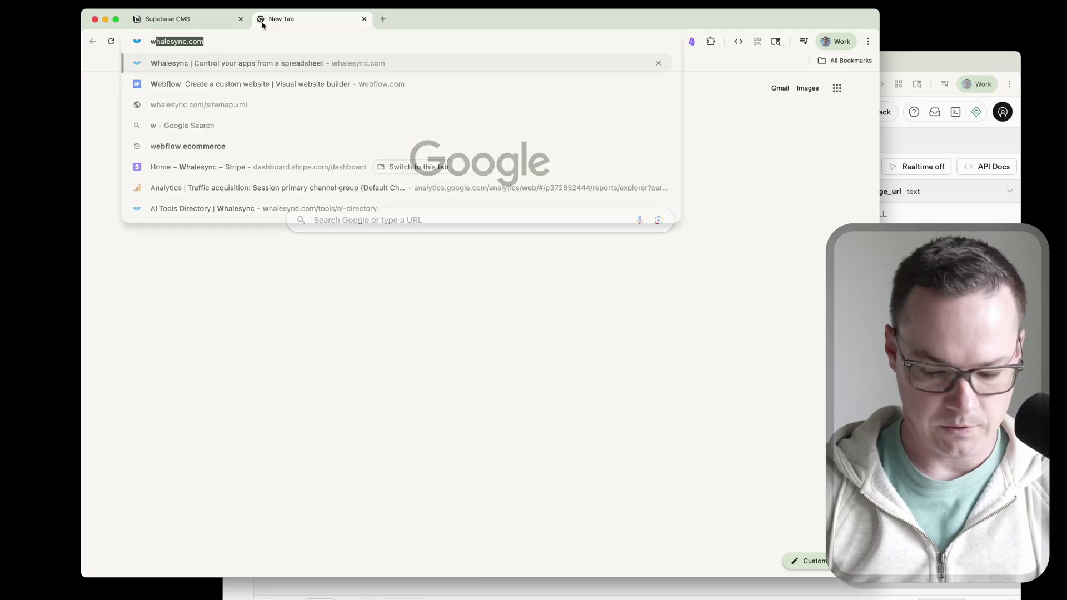
- Go to whalesync.com in a new Chrome tab and reach the Whalesync Syncs dashboard
key("Return")
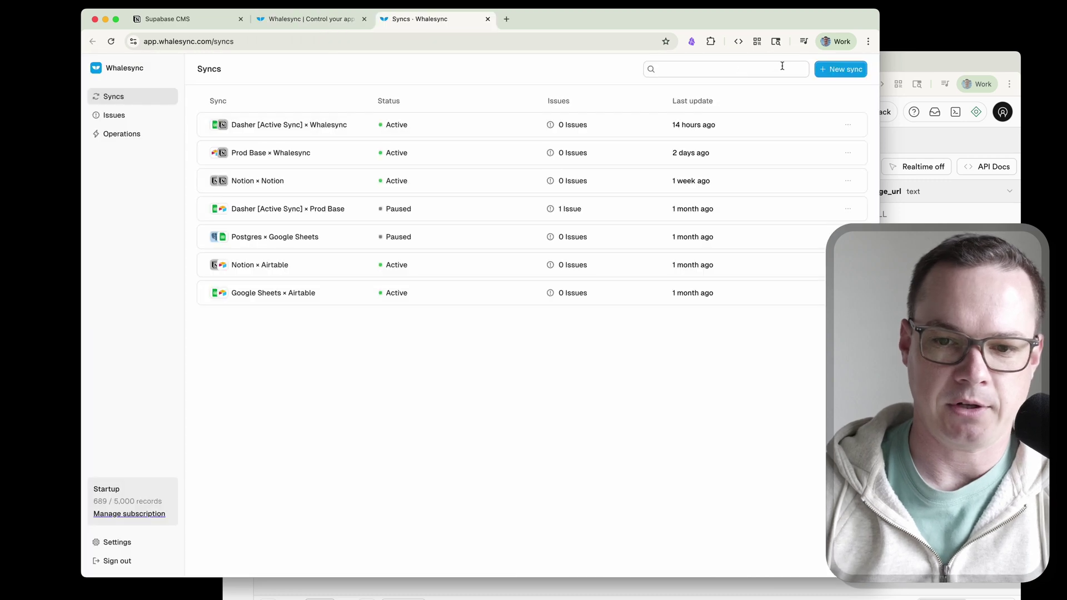
- Create a new sync, authorize Supabase, and select the Eleventy Directory Site project
left_click(836, 68)
left_click(628, 355)
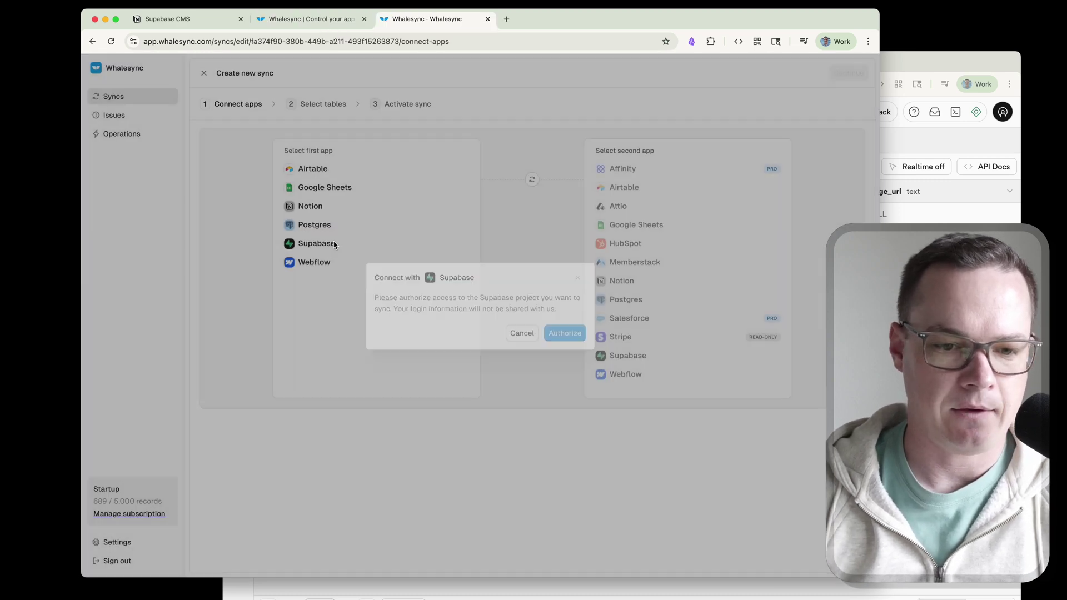
left_click(560, 343)
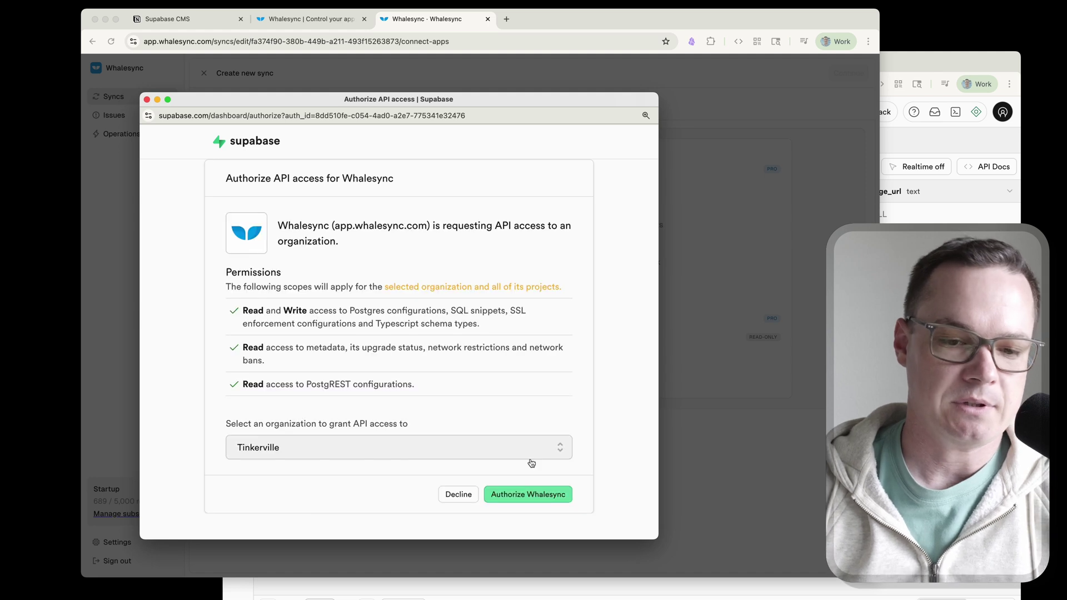
left_click(527, 496)
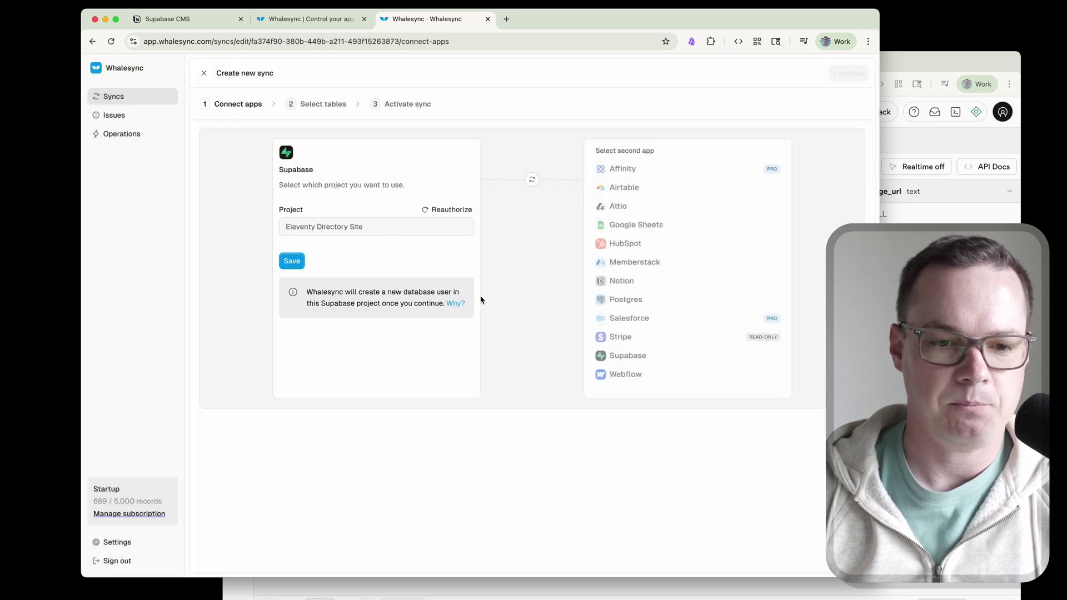
left_click(293, 262)
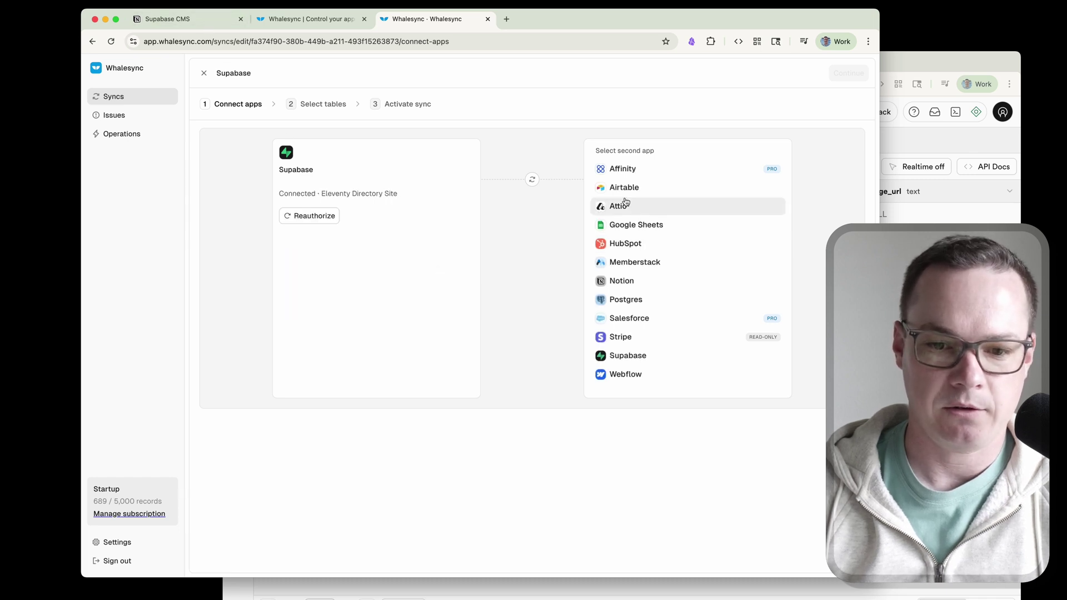
- Authorize Notion with access to the private Supabase CMS page, save it, and continue to table selection
left_click(625, 279)
left_click(613, 384)
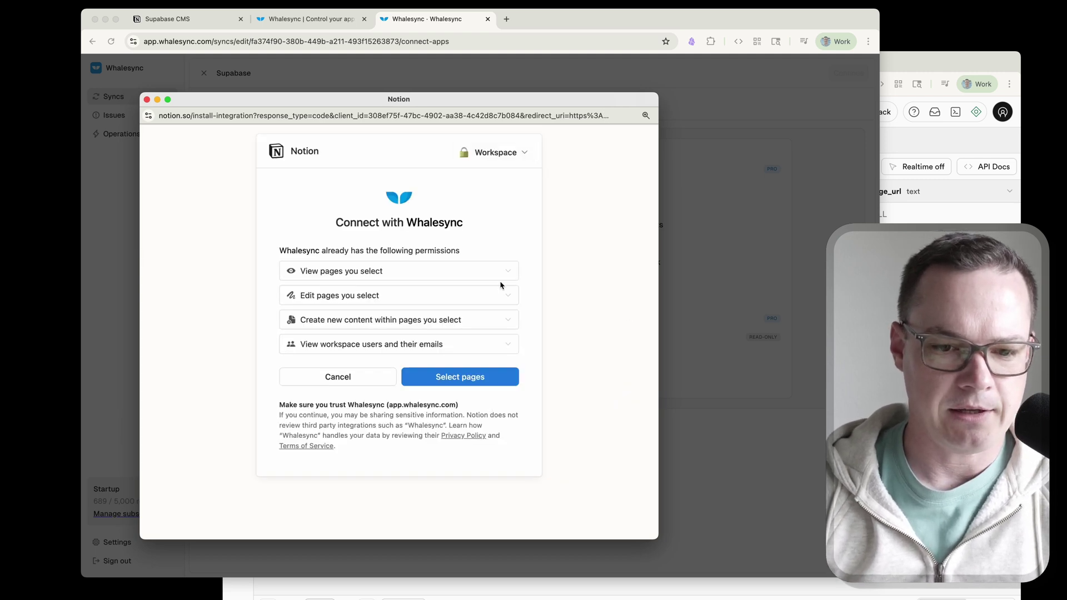
left_click(445, 375)
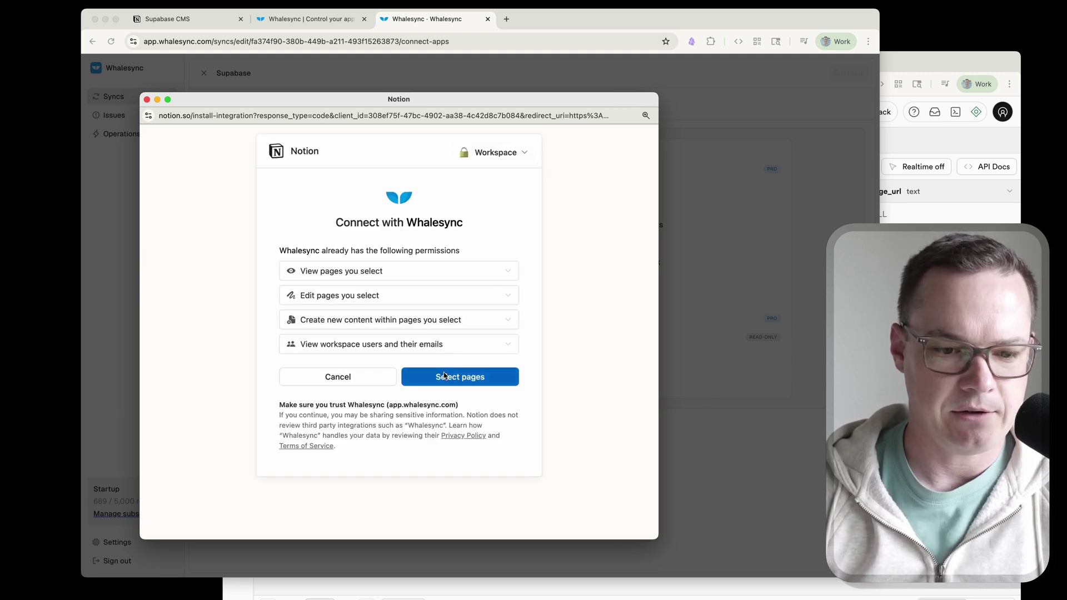
left_click(371, 279)
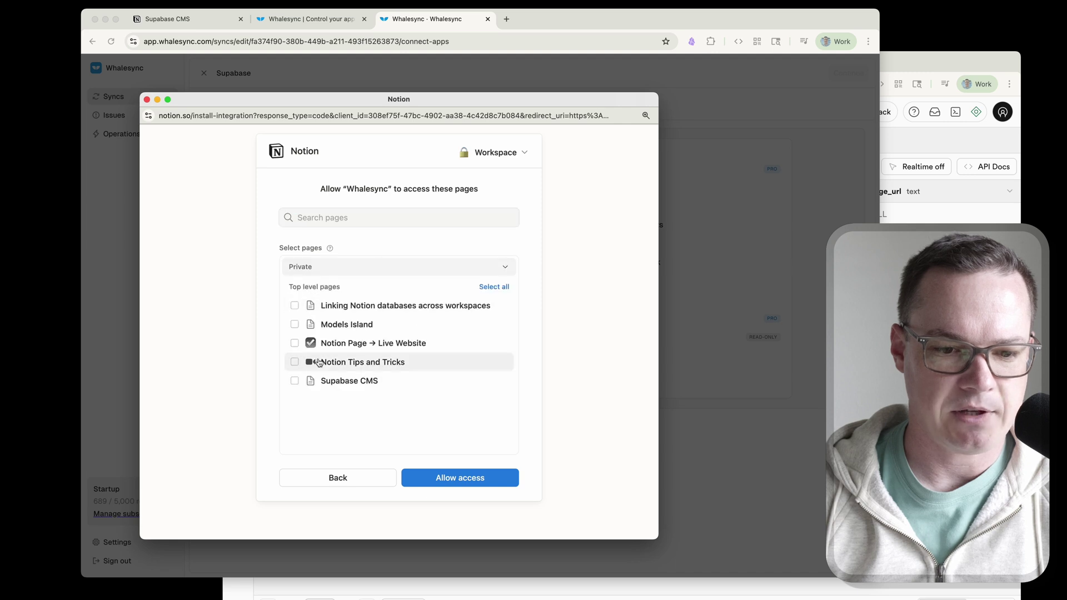
left_click(294, 381)
left_click(431, 478)
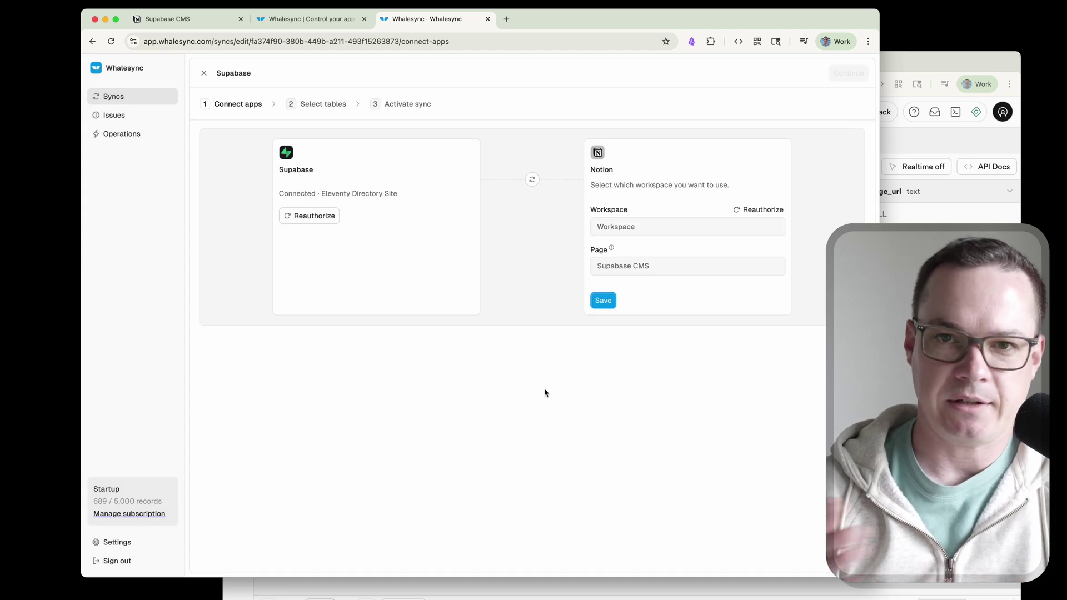
left_click(600, 303)
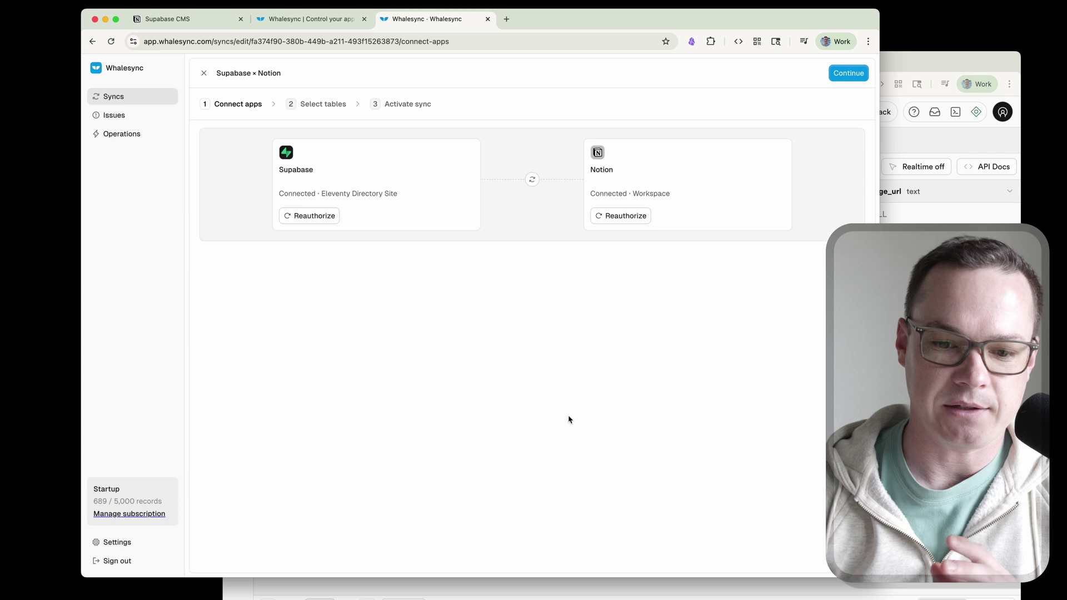
left_click(845, 73)
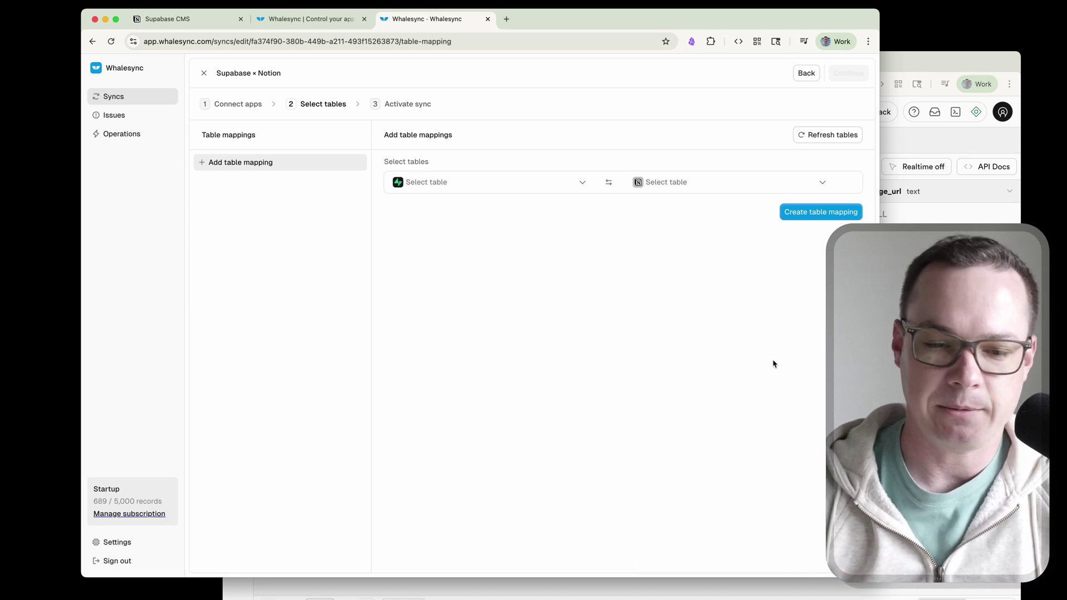
- Map Supabase's directory_listings table to a new Notion table, then check the Supabase CMS page in Notion
left_click(558, 185)
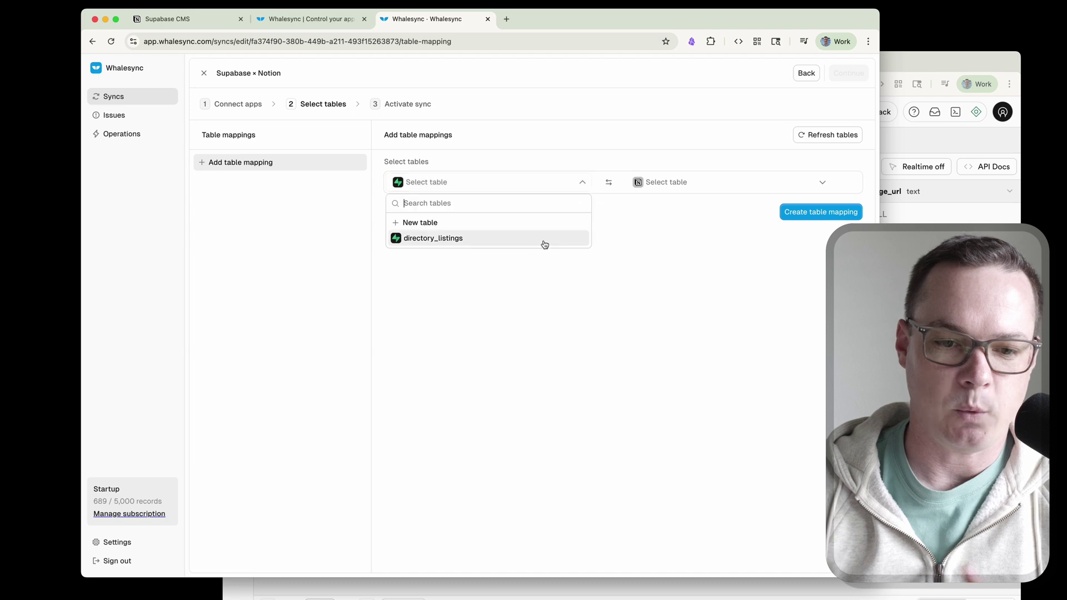
left_click(467, 245)
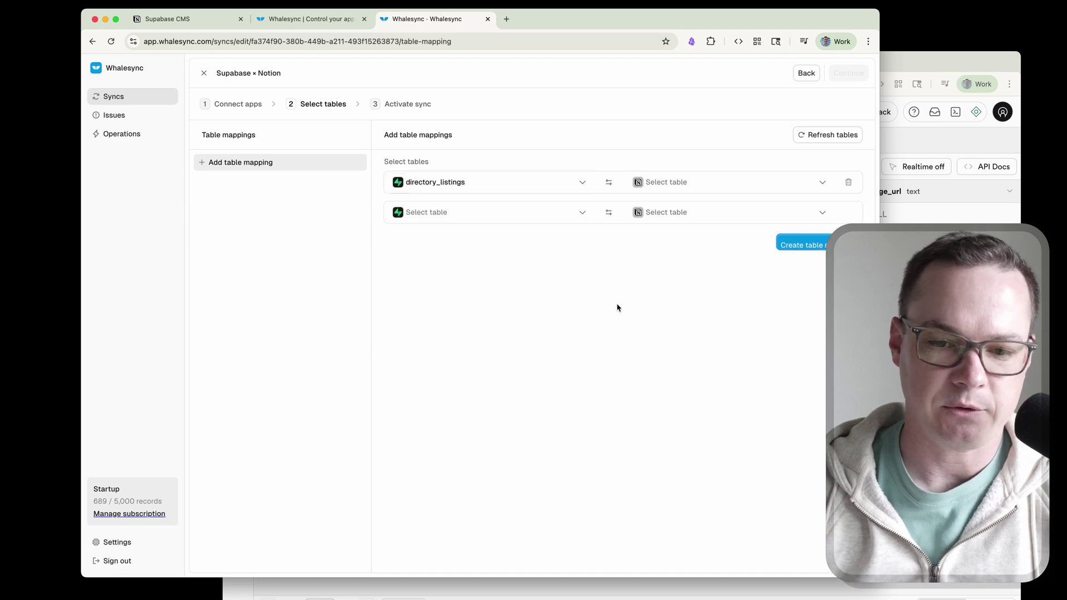
left_click(687, 184)
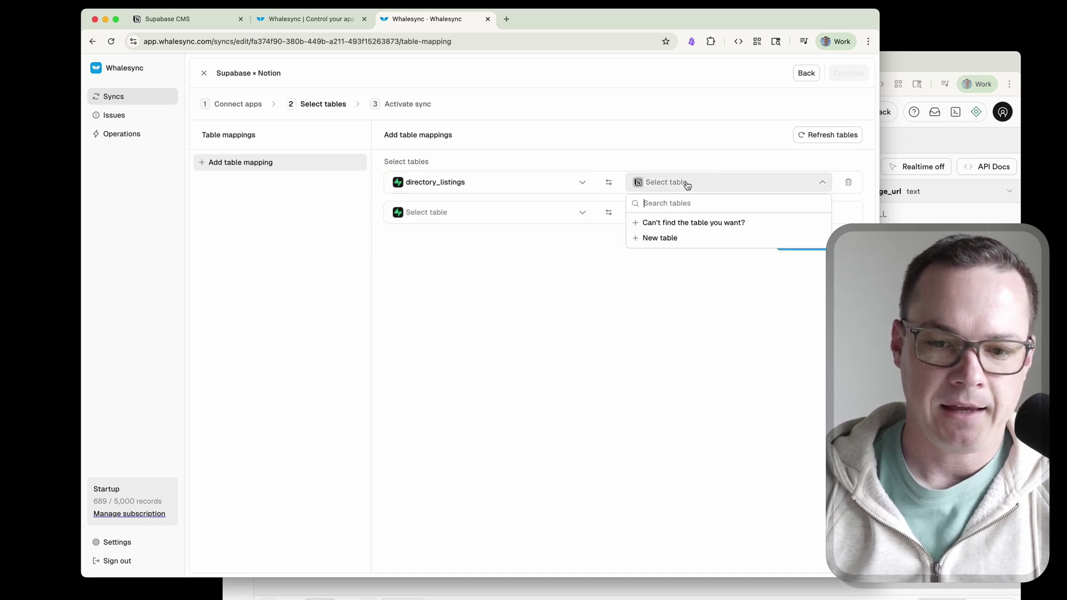
left_click(658, 239)
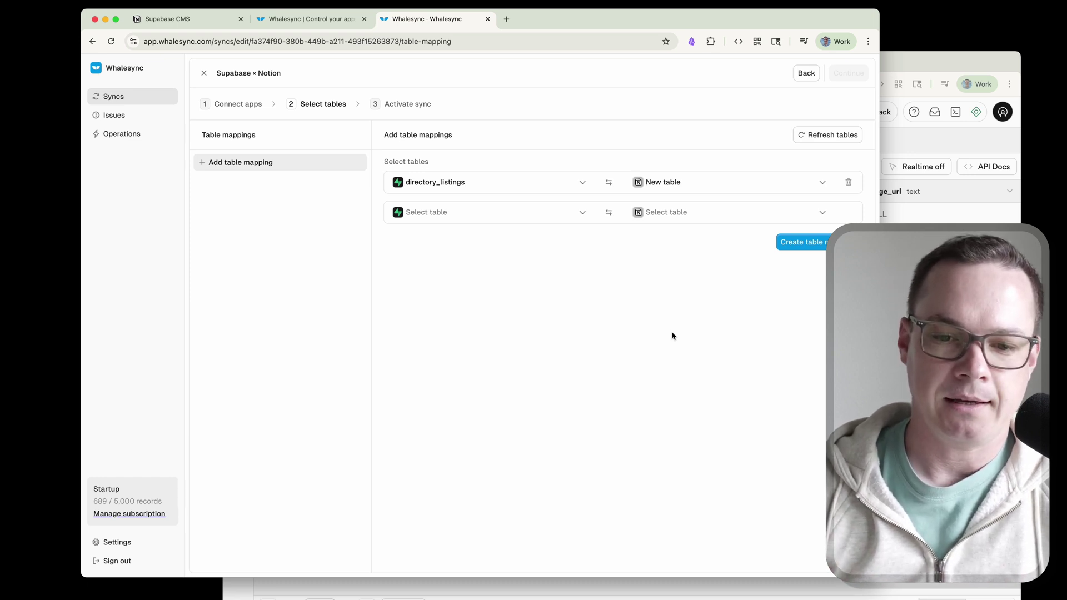
left_click(796, 243)
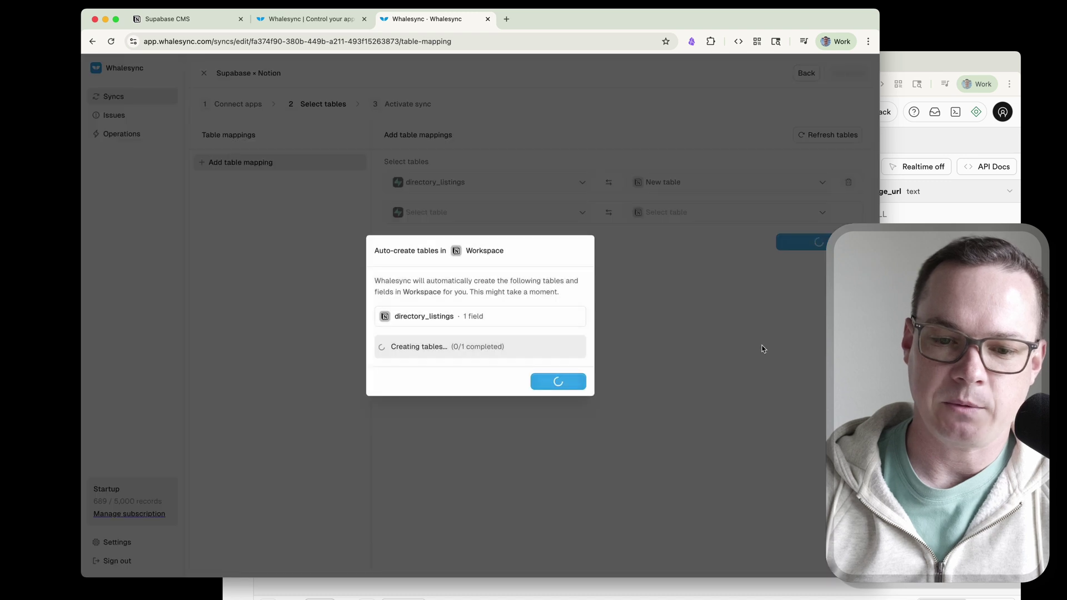
left_click(191, 20)
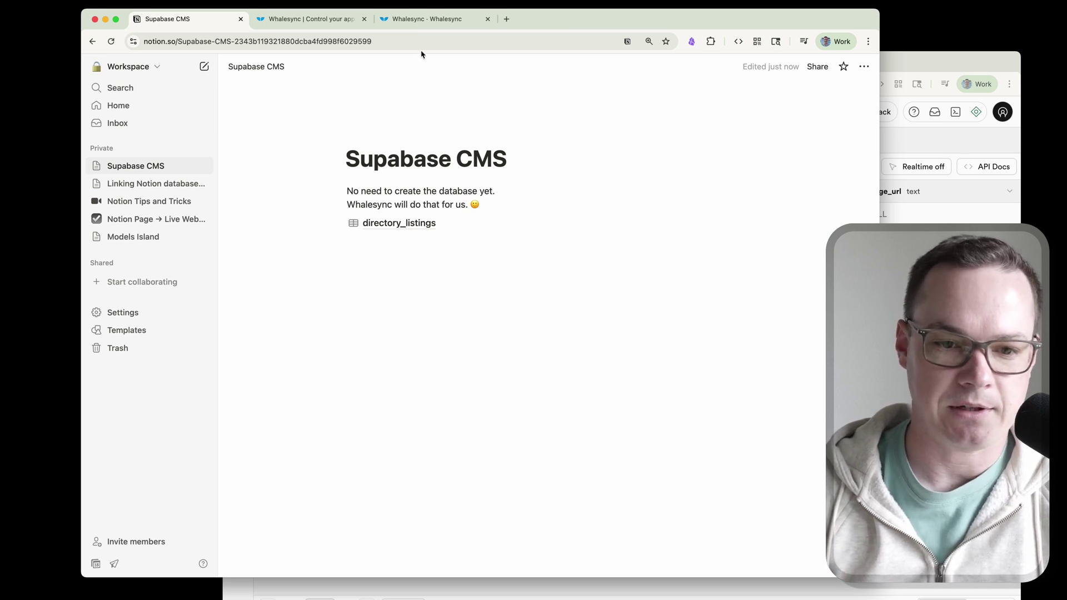
- Return to the Whalesync sync setup and bring up the Supabase directory_listings table with its two rows
left_click(426, 19)
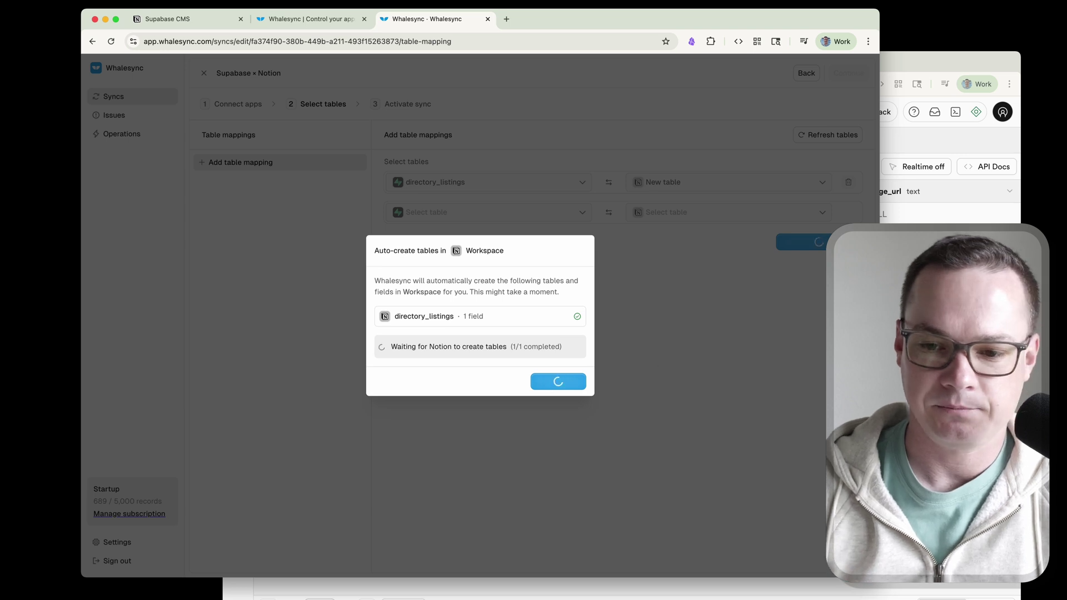
key("super+grave")
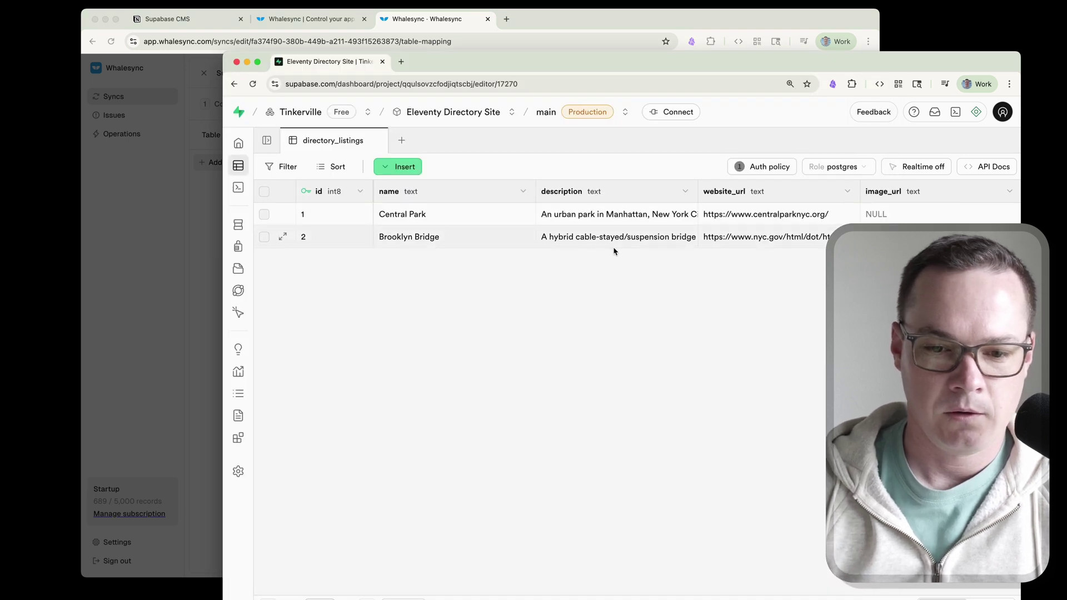
scroll(614, 251, "right", 10)
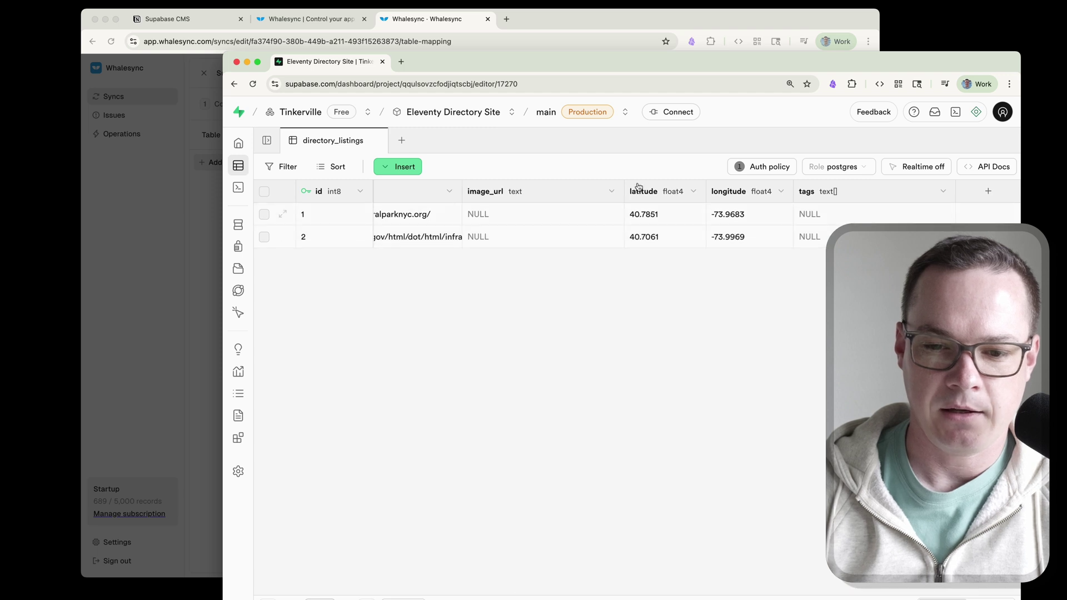
scroll(827, 219, "left", 3)
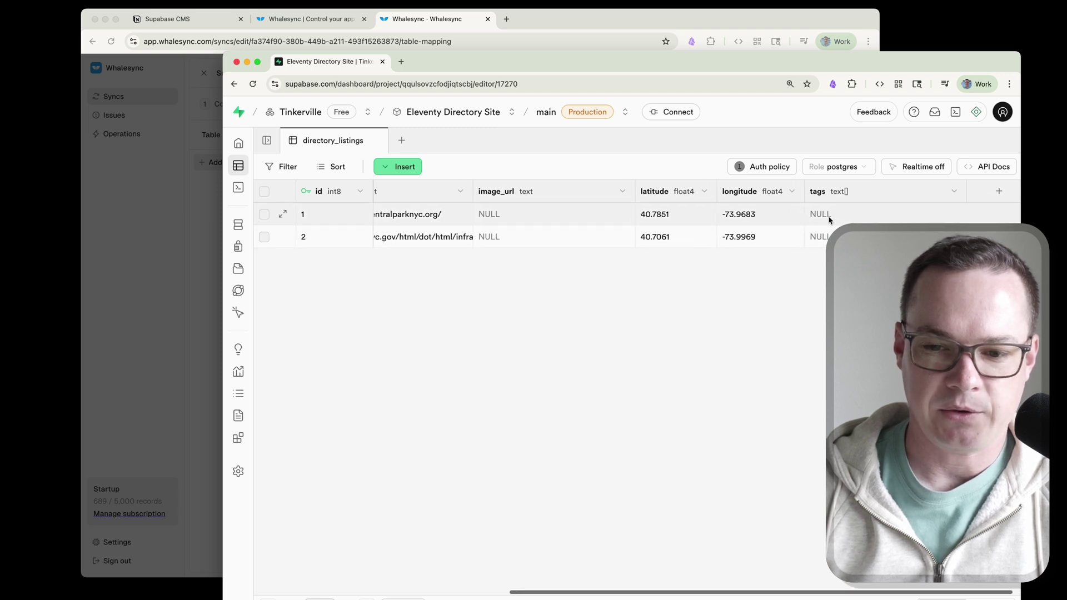
scroll(827, 219, "left", 5)
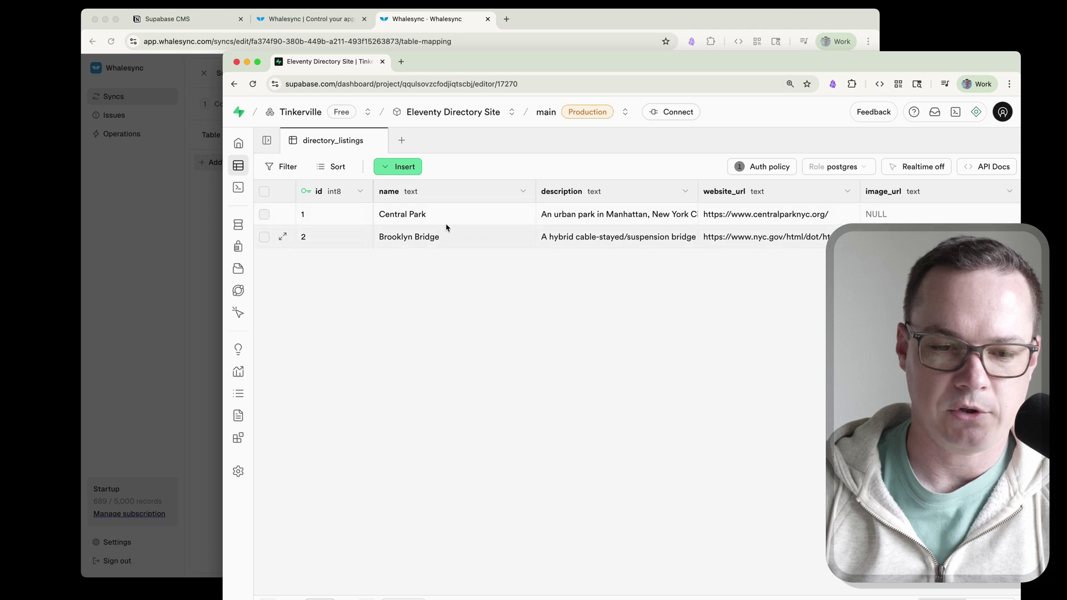
left_click(559, 27)
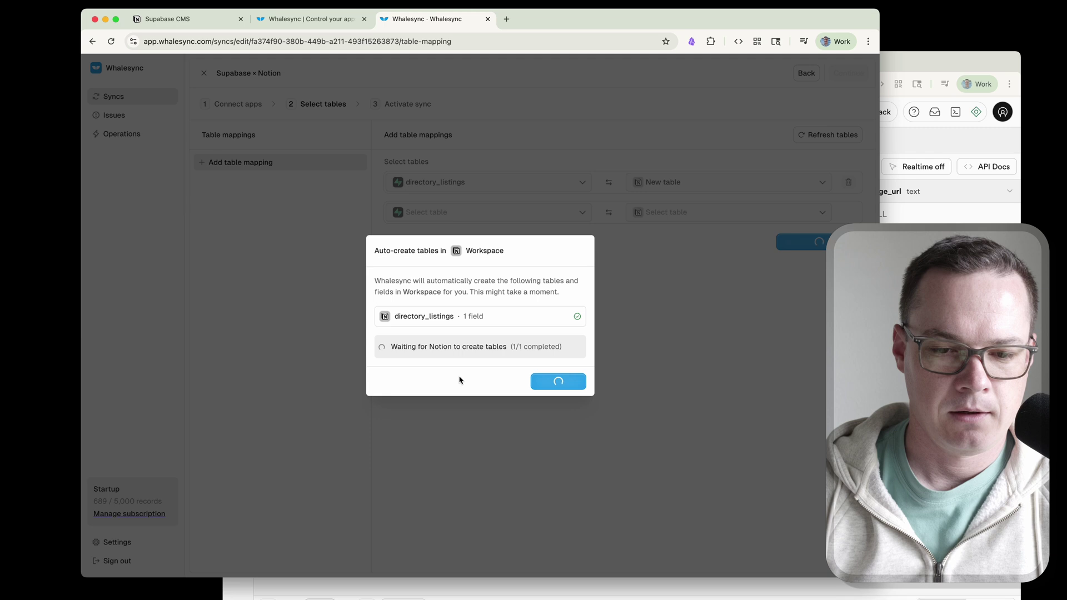
left_click(562, 365)
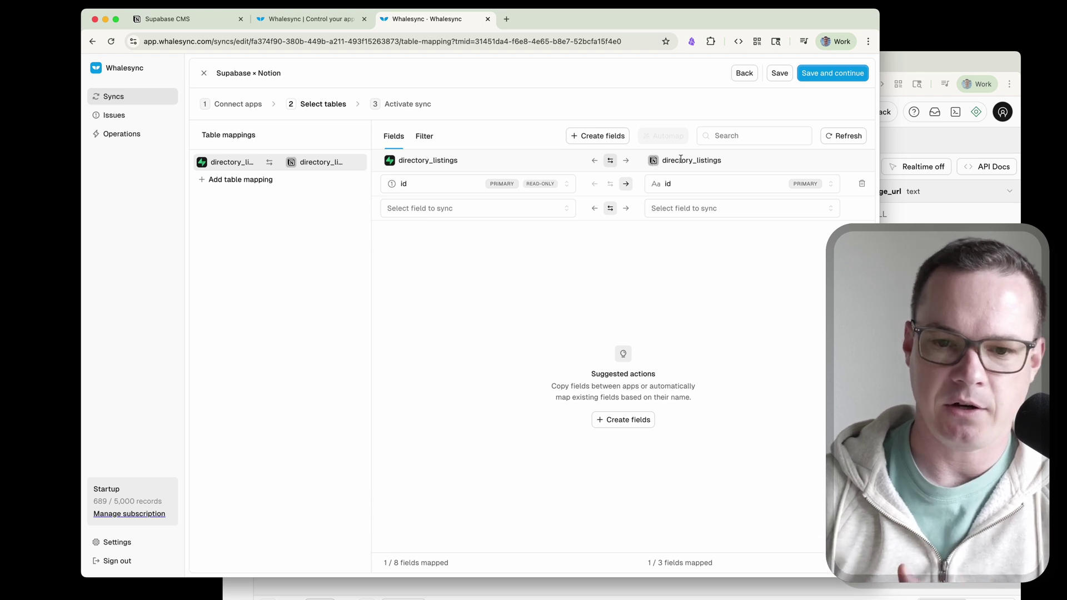
- Switch to Notion's Supabase CMS page showing the newly created directory_listings database
left_click(195, 19)
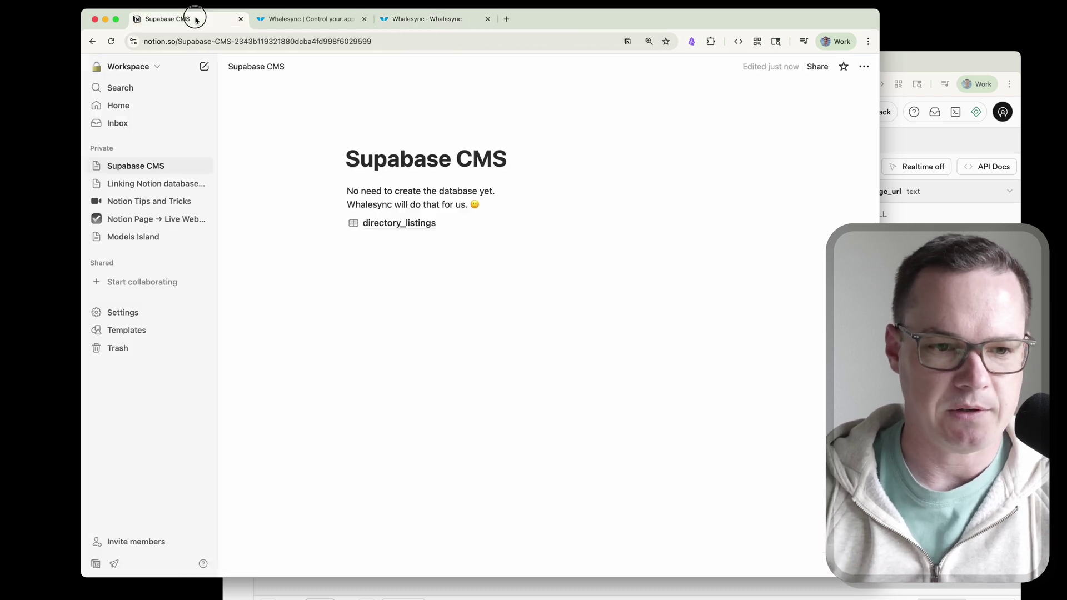
- Open the Notion directory_listings database full page to see its lone id column, then return to Whalesync
left_click(402, 224)
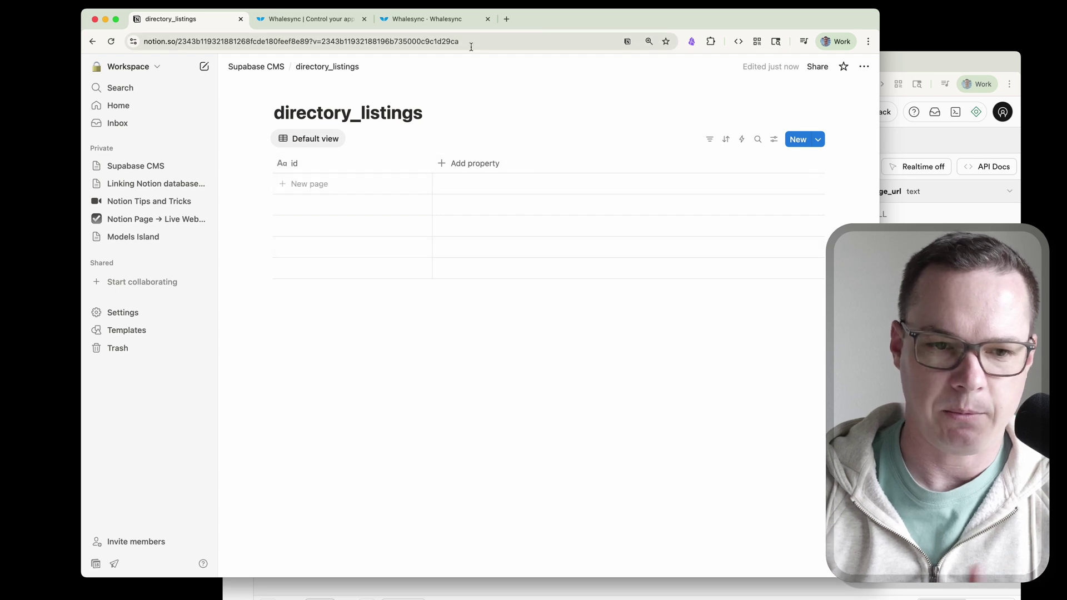
left_click(428, 19)
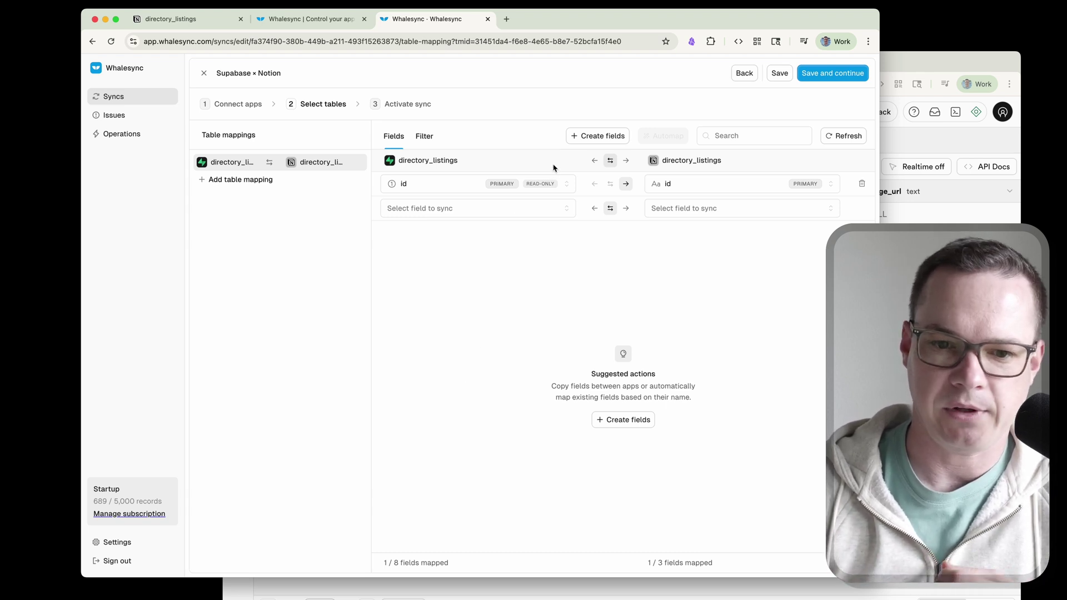
- Copy all 7 Supabase fields into the Notion directory_listings table and view the new columns
left_click(584, 136)
left_click(549, 159)
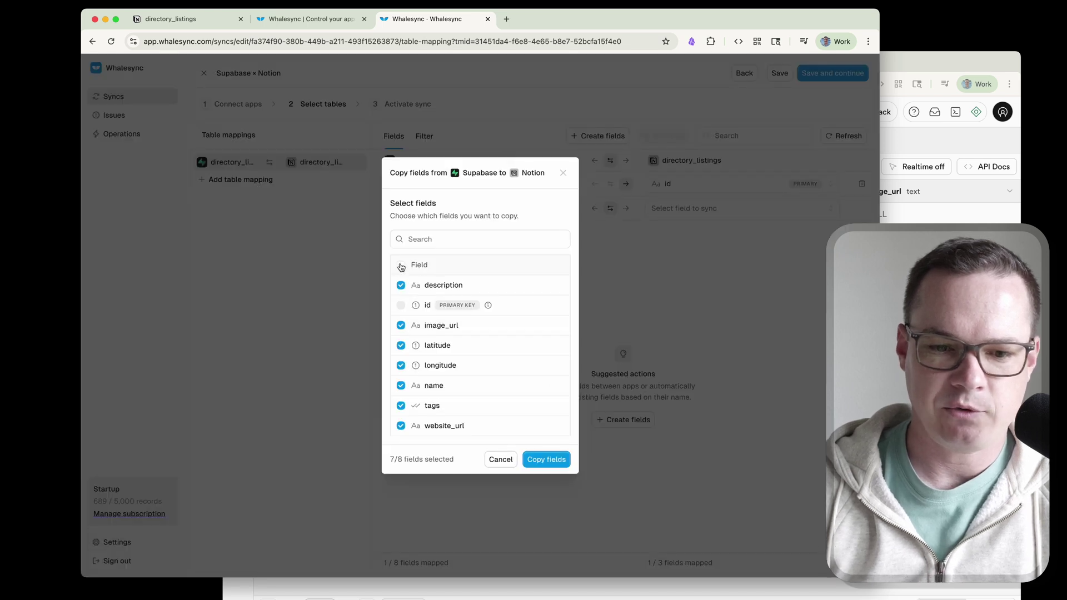
left_click(535, 461)
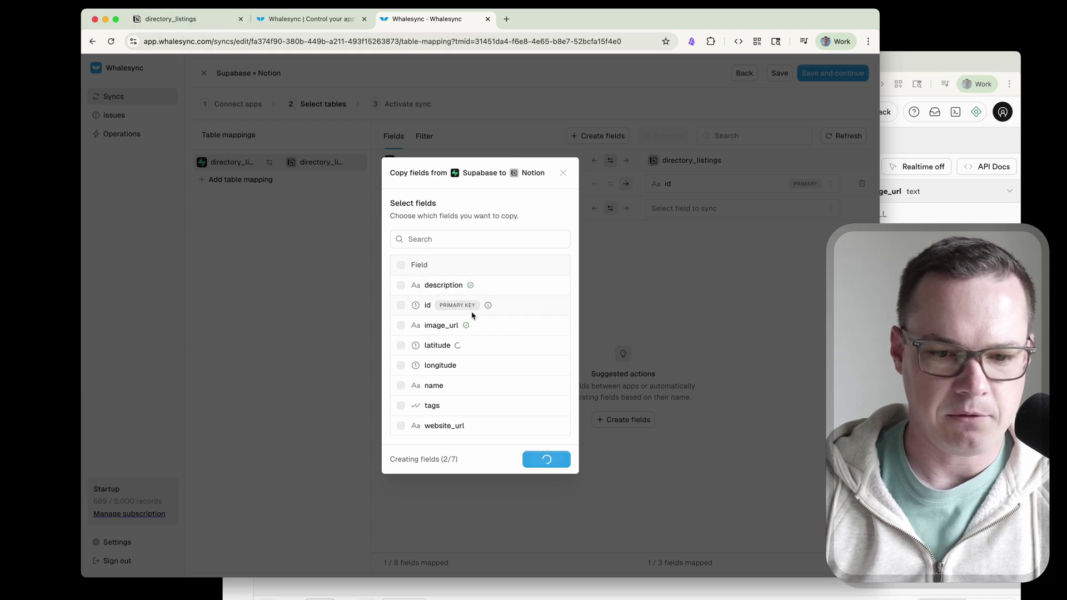
left_click(189, 19)
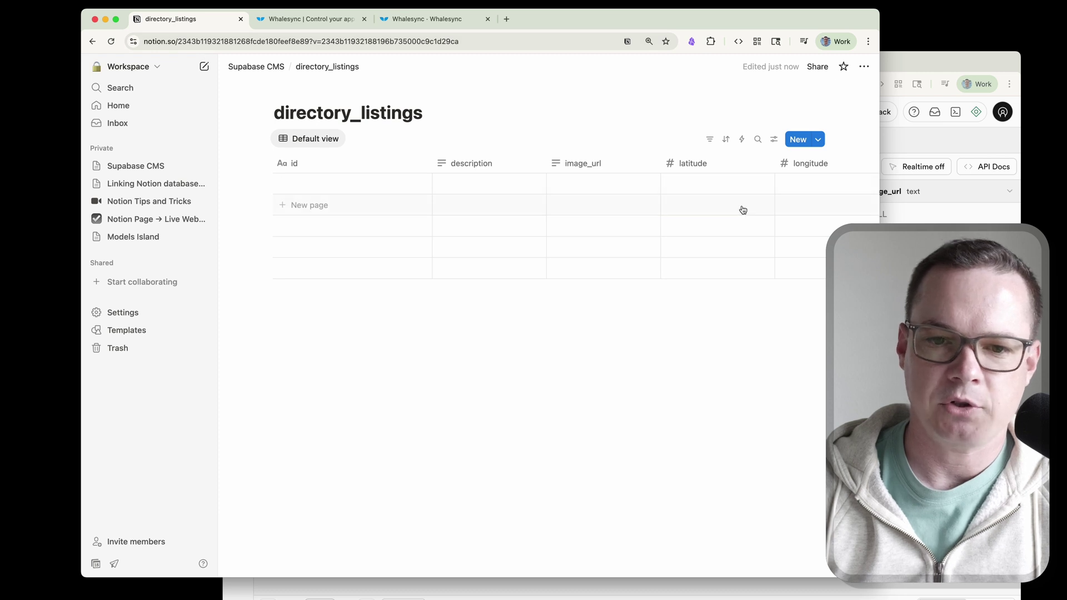
- Go back to the Whalesync field mapping, now showing 8 of 8 fields mapped
left_click(434, 20)
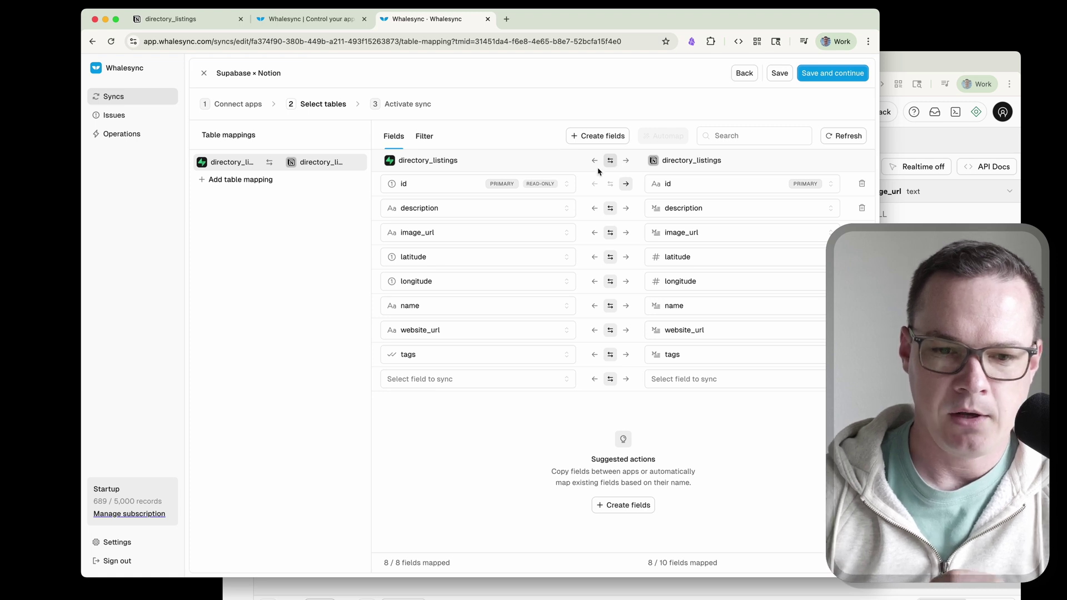
- Make id sync one way from Supabase to Notion, save the mappings, and confirm activating the sync
left_click(622, 182)
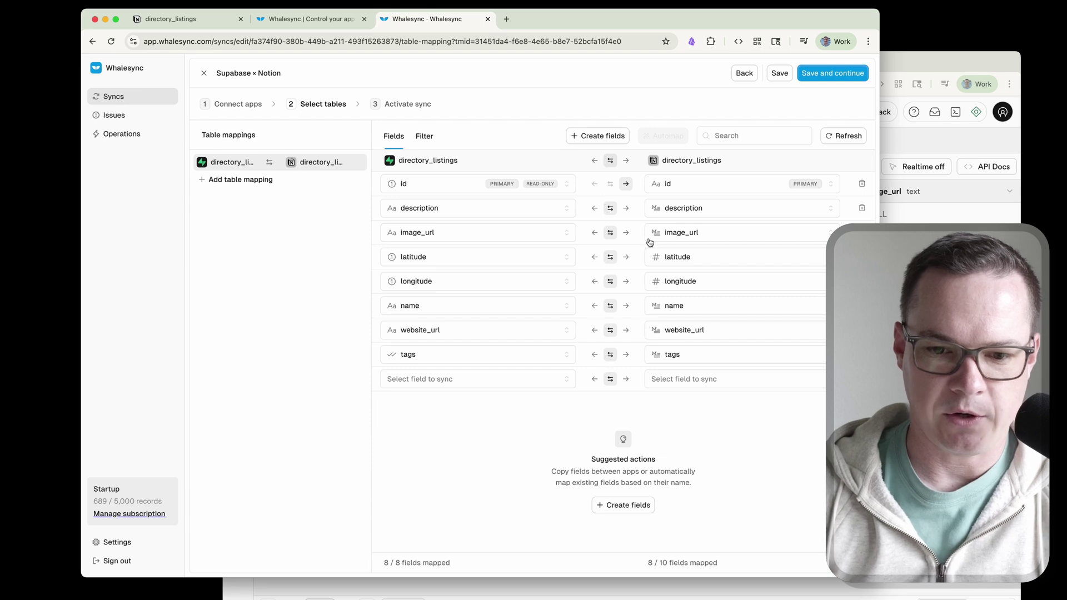
left_click(807, 78)
left_click(839, 78)
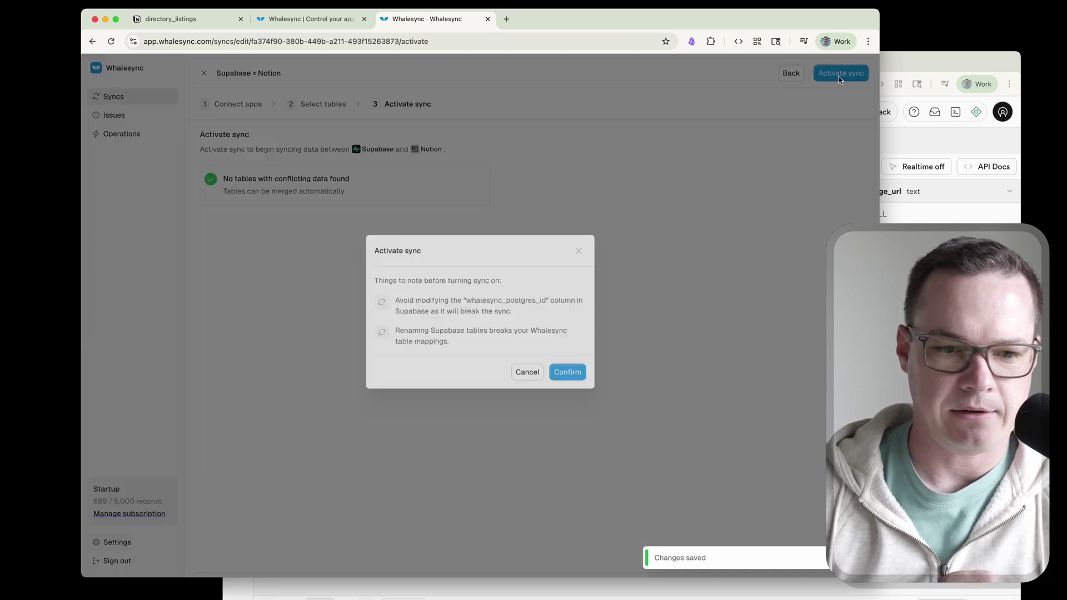
left_click(564, 370)
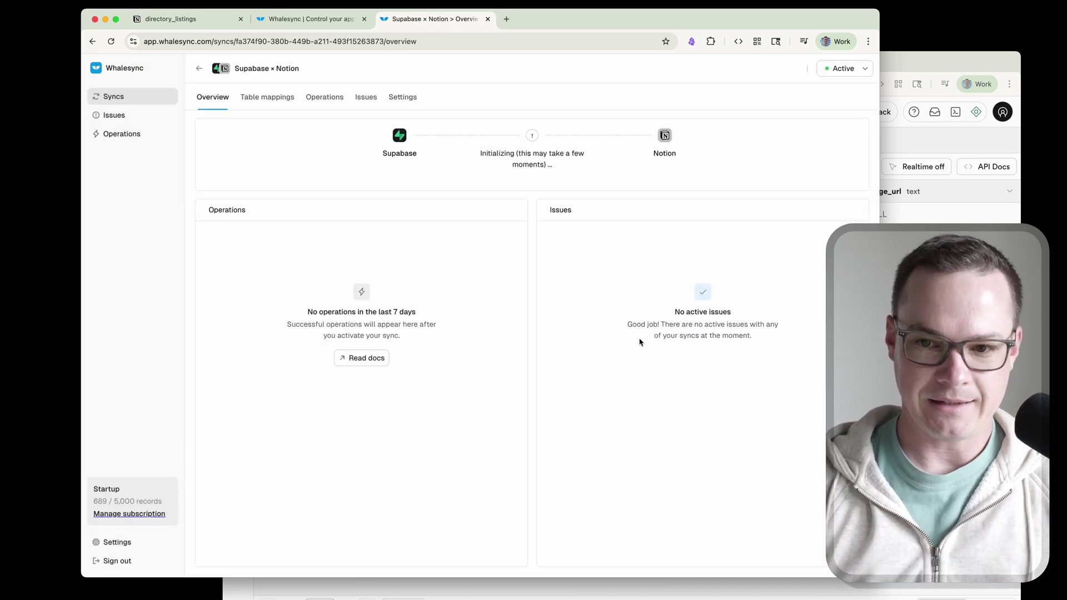
- In Notion's directory_listings table, move the name column to sit right after id
left_click(169, 19)
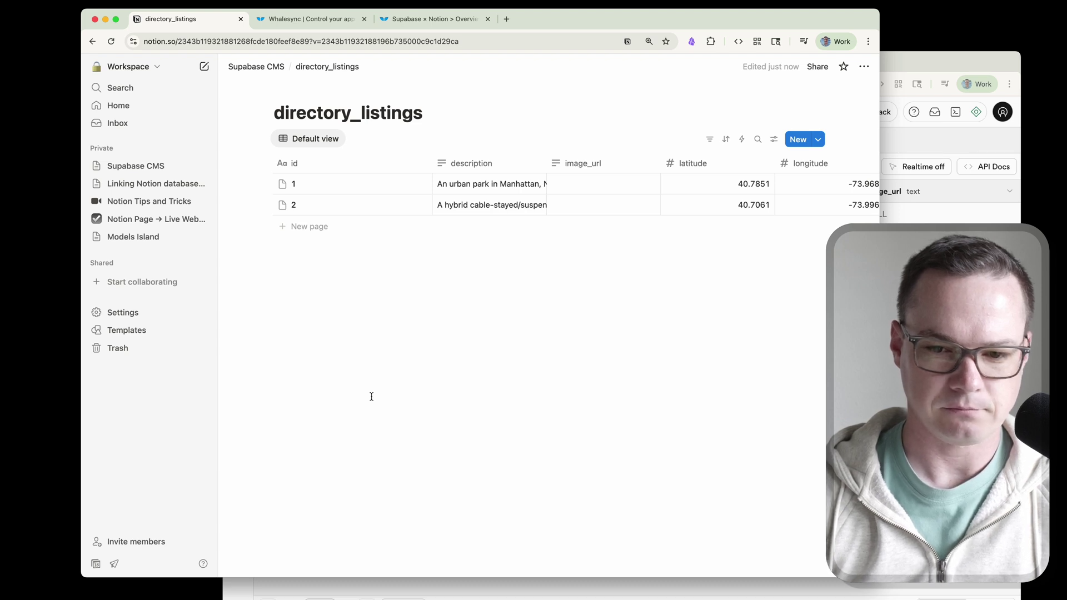
scroll(664, 234, "right", 6)
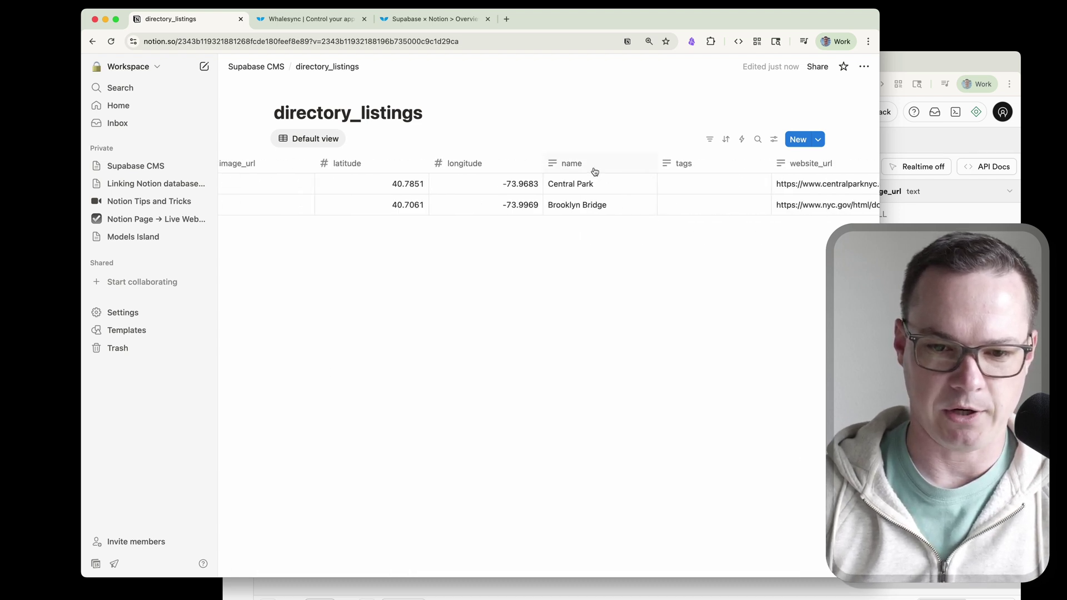
left_click_drag(595, 171, 433, 164)
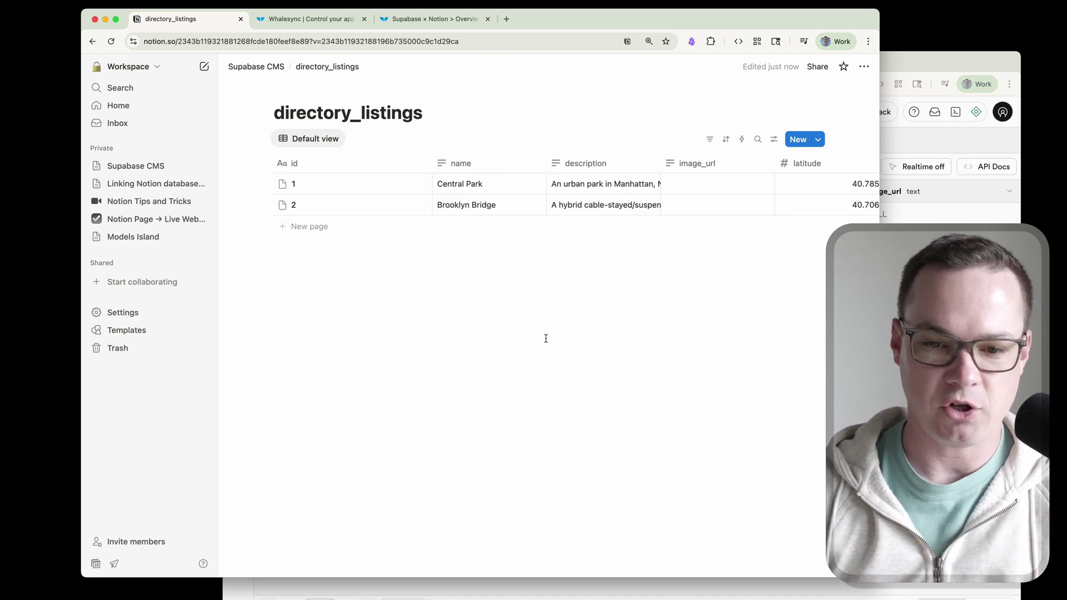
- Add a Notion row with id 3, name 'New Location' and description 'Demo, nothing to see here.'
left_click(300, 228)
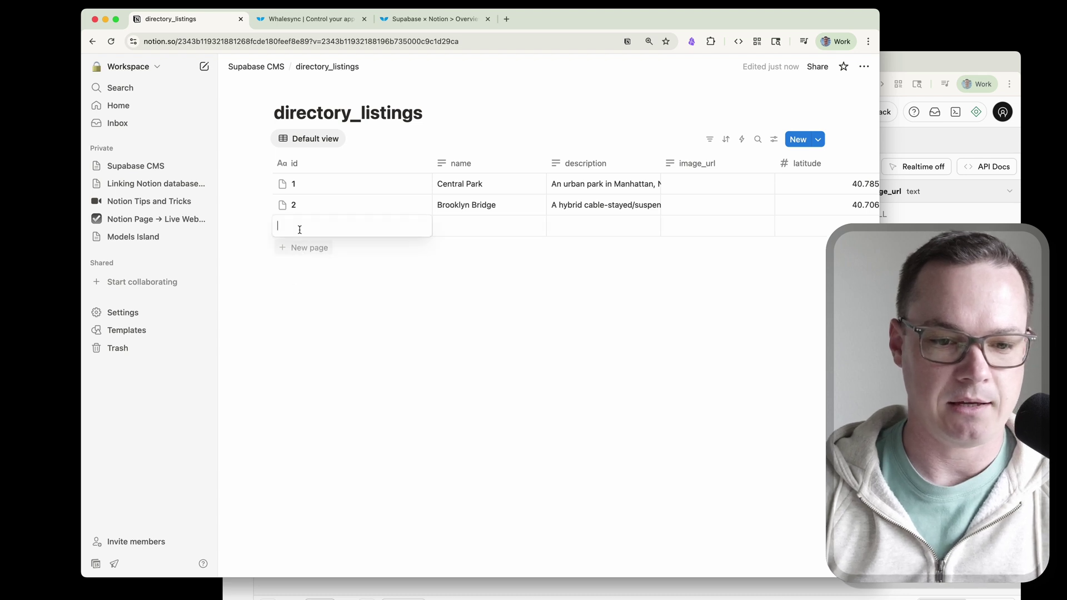
type("3")
key("Tab")
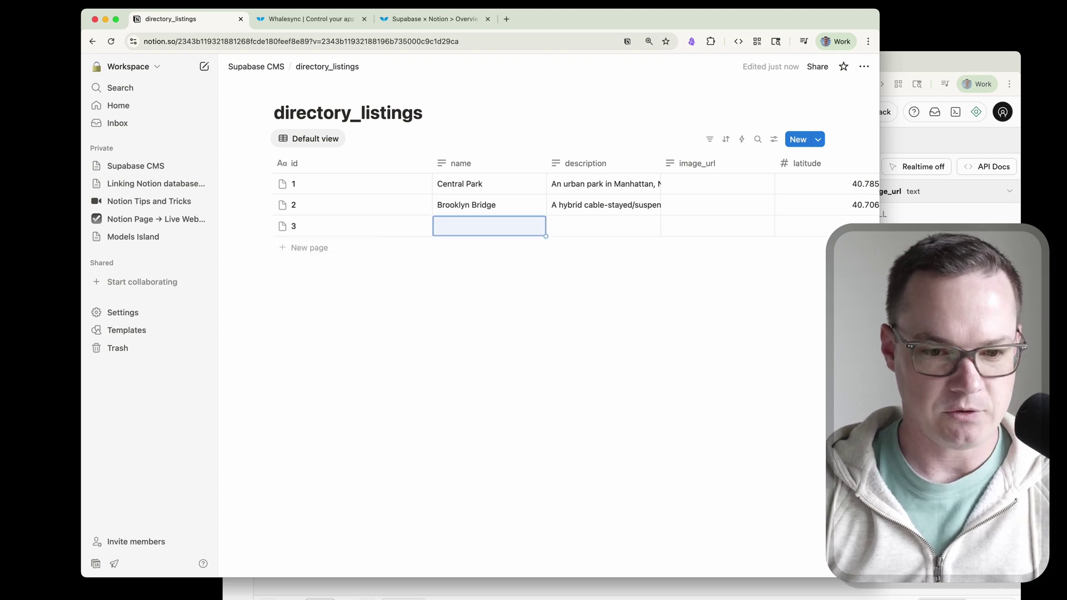
type("New ")
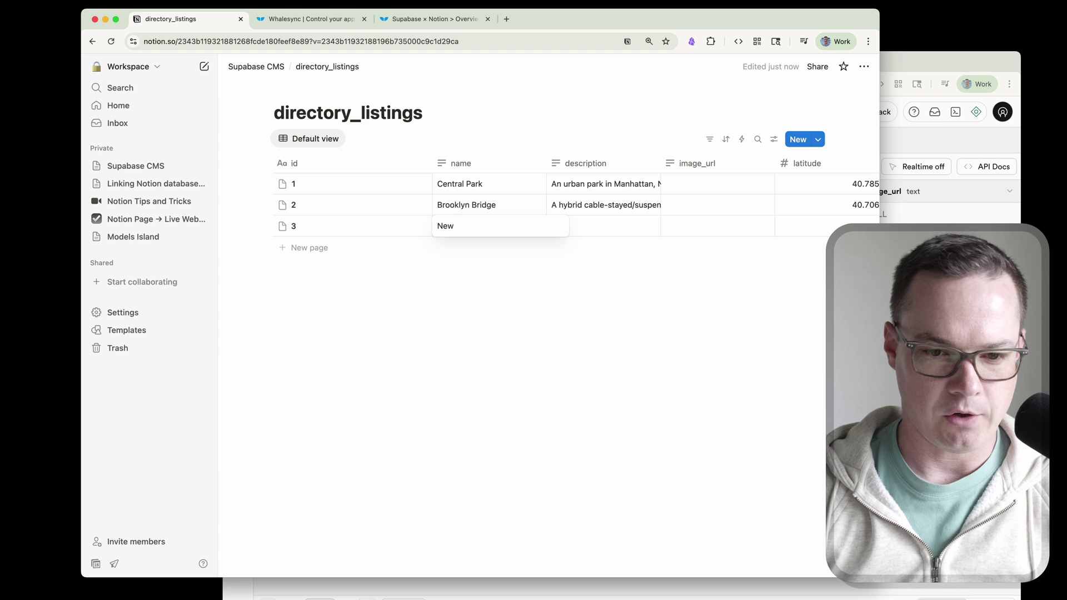
type("Location")
key("Tab")
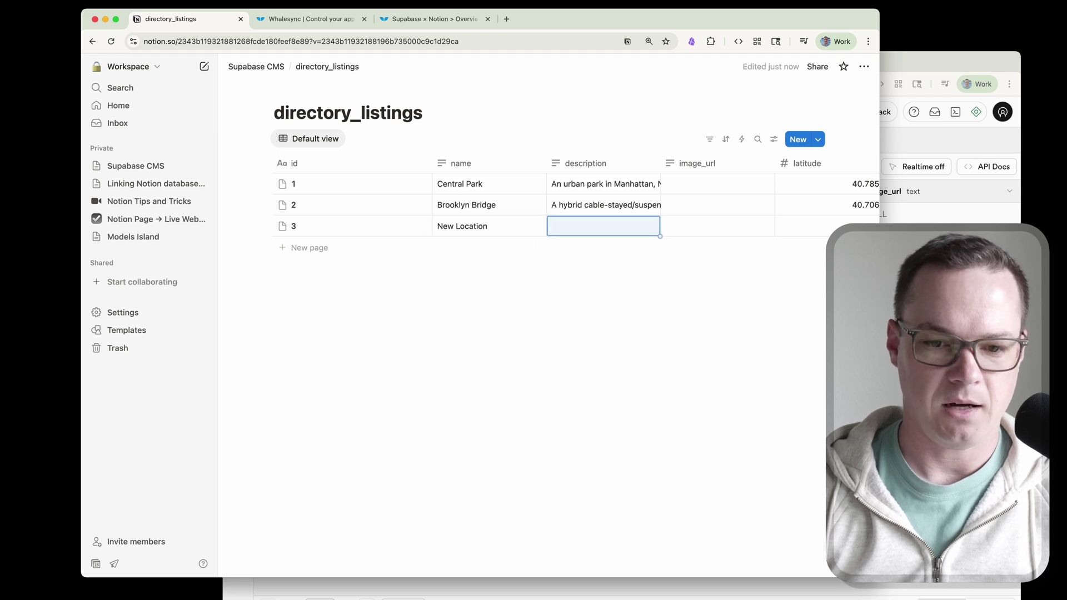
type("Demo, nothing to see here.")
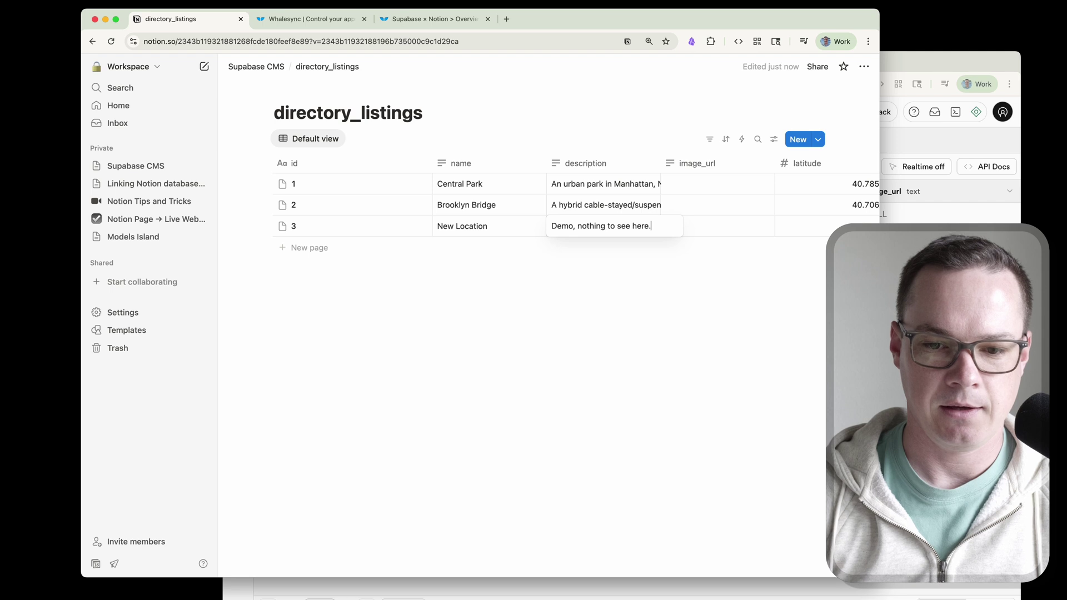
key("Tab")
key("Tab")
- Copy Brooklyn Bridge's latitude 40.7061 and longitude -73.9969 into the New Location row
key("Up")
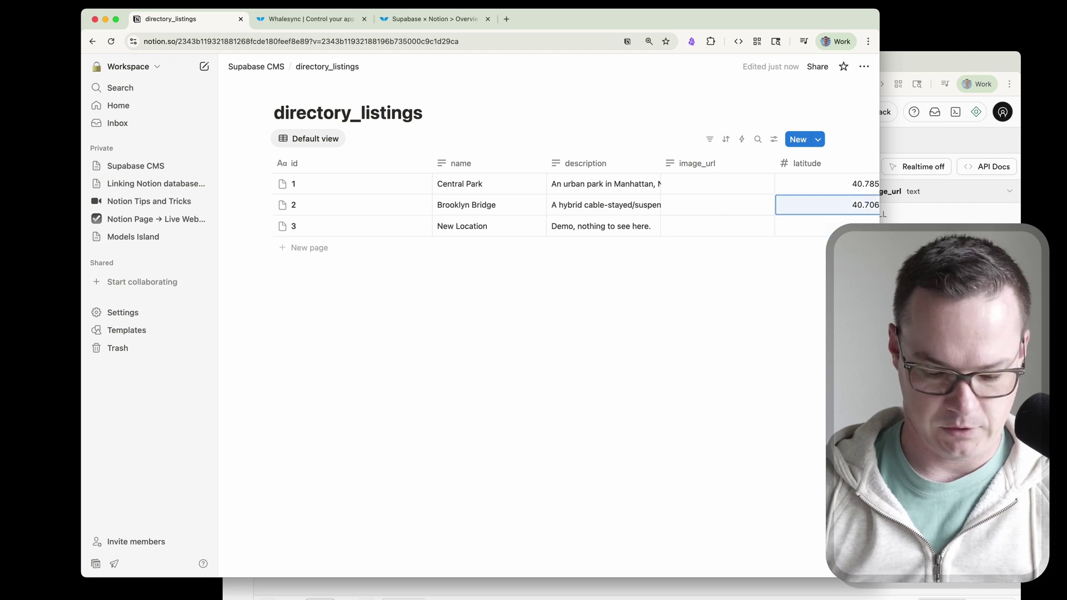
key("ctrl+c")
key("Down")
key("ctrl+v")
key("Up")
key("Right")
key("ctrl+c")
key("Down")
key("ctrl+v")
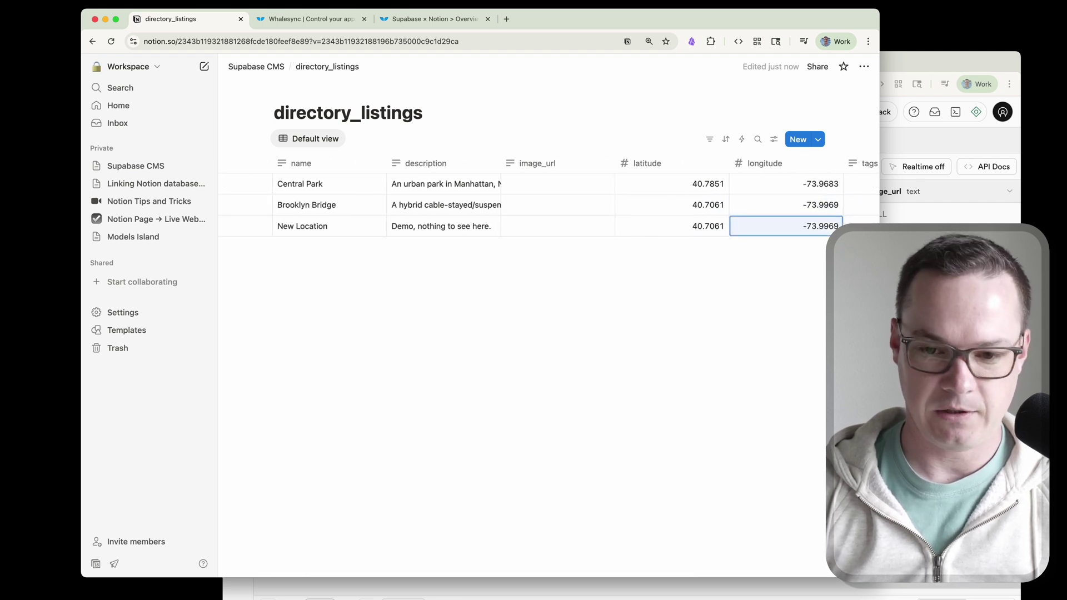
key("Right")
key("Left")
key("Left")
key("Left")
key("Left")
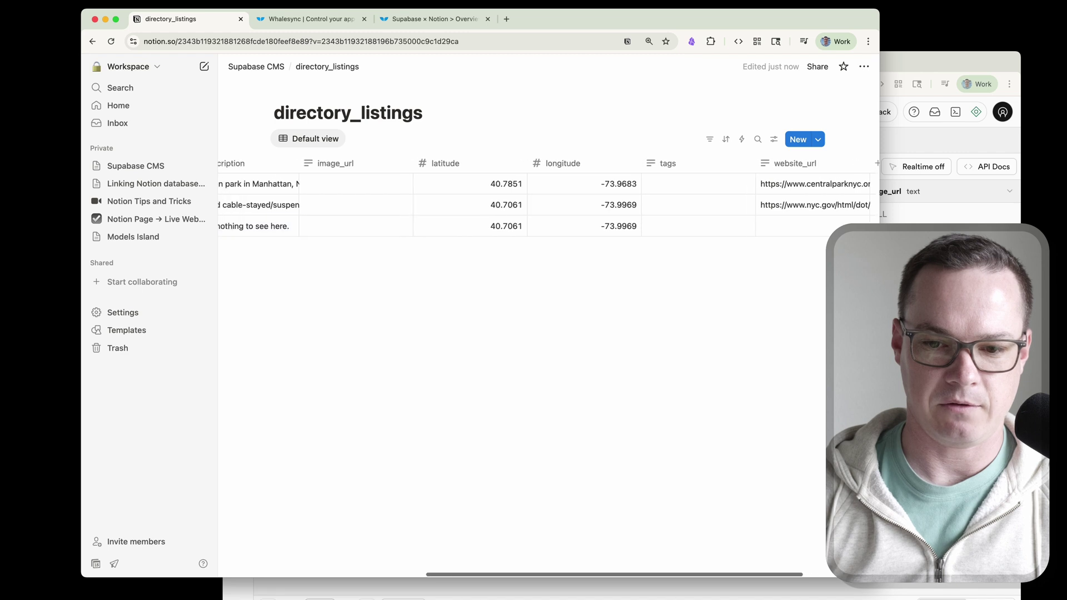
key("Up")
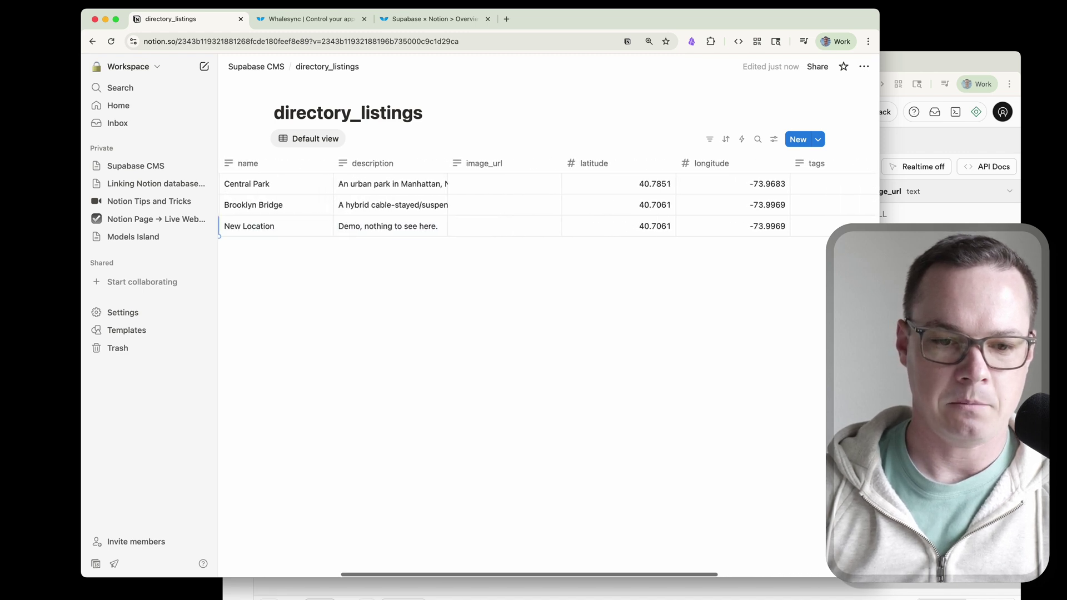
key("Right")
key("Right")
key("Right")
key("Right")
key("Right")
key("Down")
key("Left")
key("Left")
key("Left")
key("Left")
key("Left")
key("Left")
key("Left")
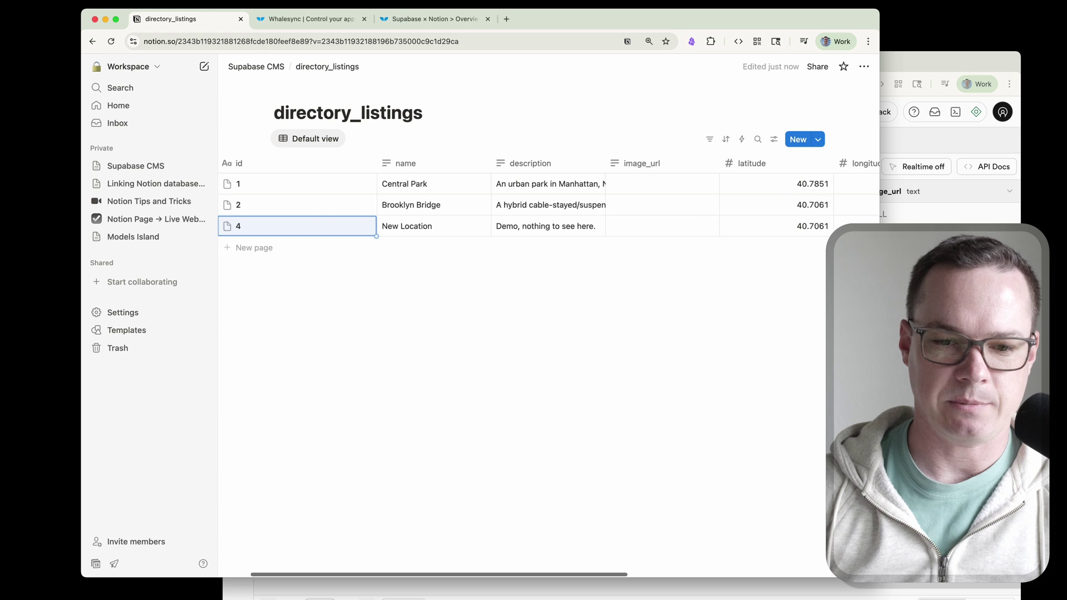
- Change row 2's name in Notion from Brooklyn Bridge to Brooklyn Bridge 2
key("Right")
key("Up")
key("Return")
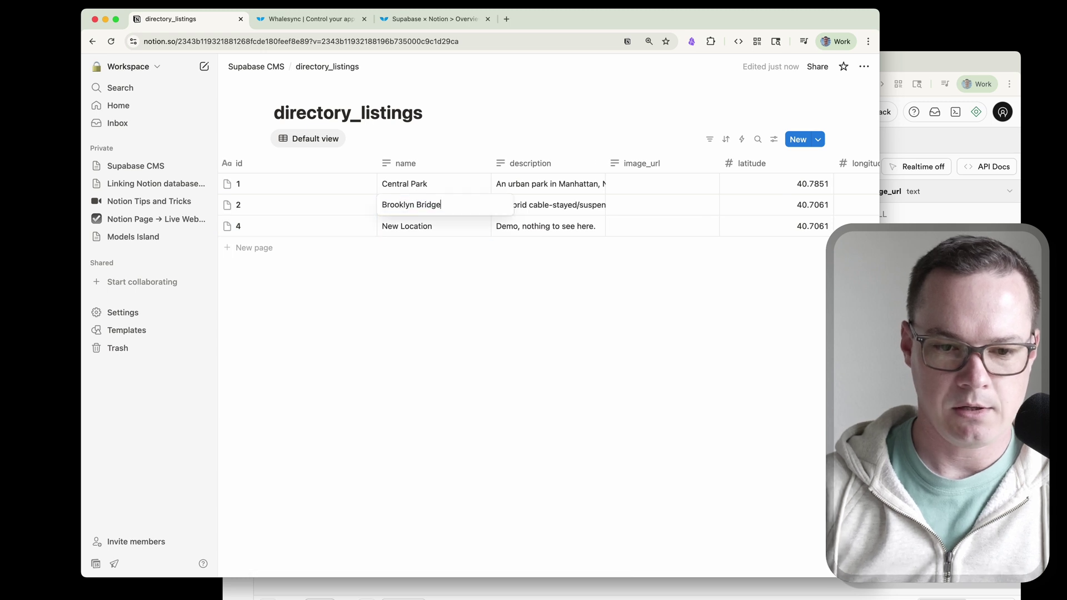
type("2")
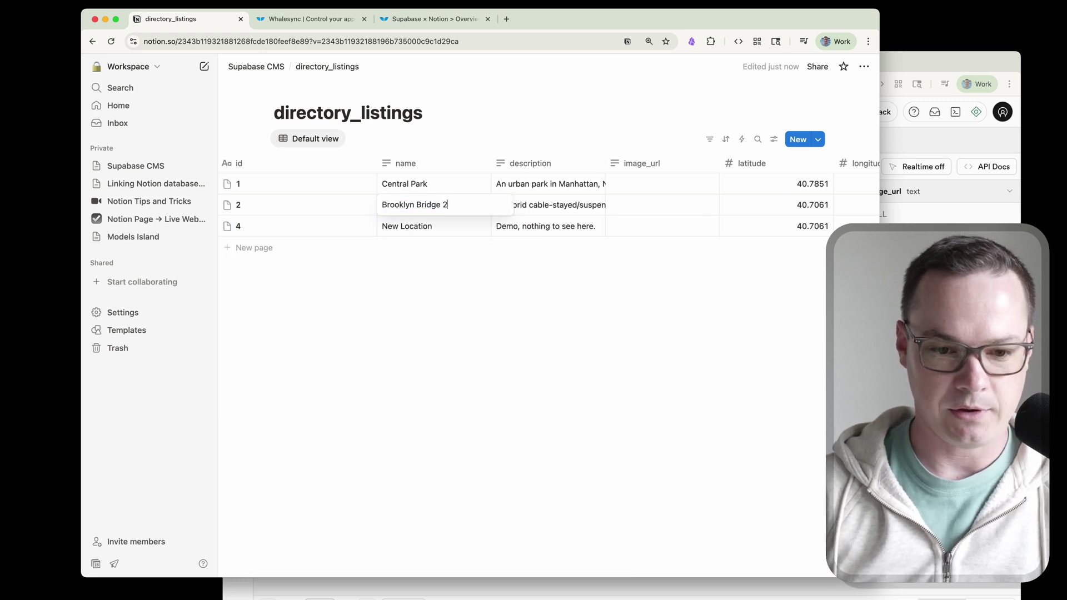
key("Return")
key("Down")
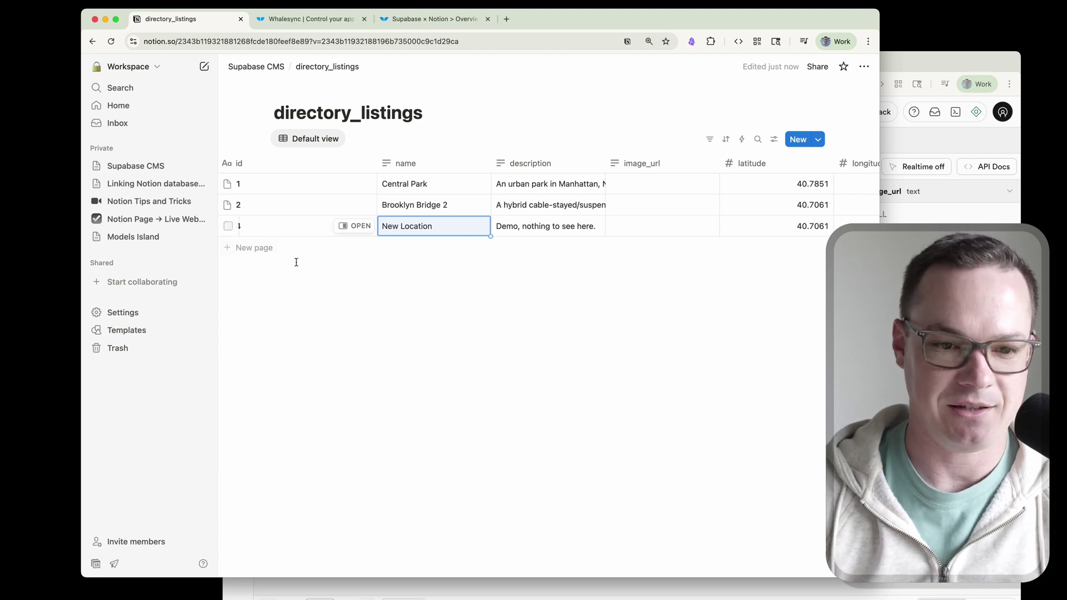
left_click(911, 289)
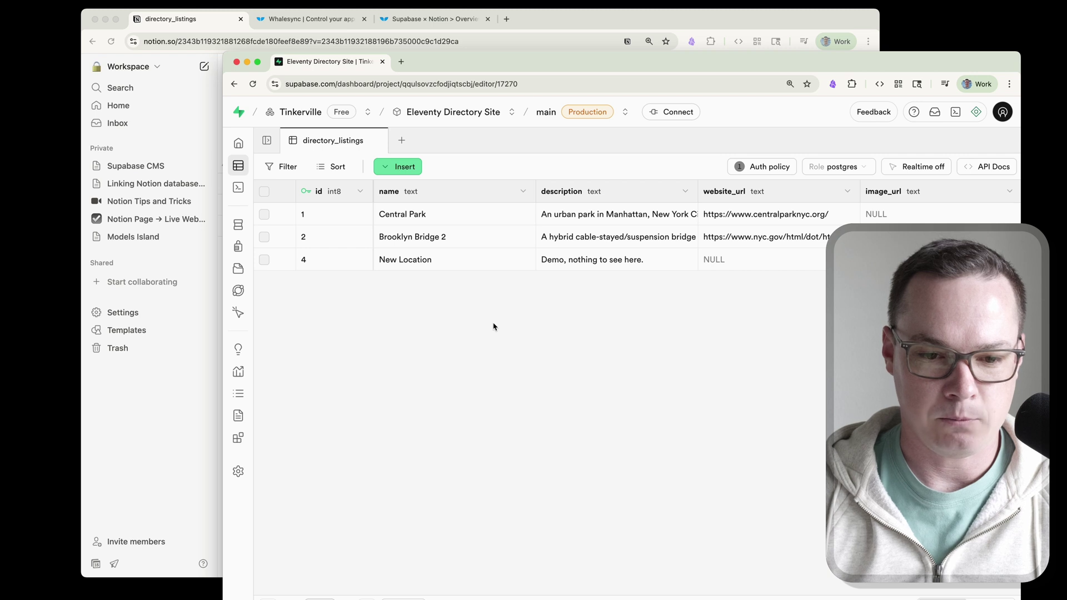
- Edit row 2's name in the Supabase table editor from Brooklyn Bridge 2 to Brooklyn Bridge 3
double_click(455, 238)
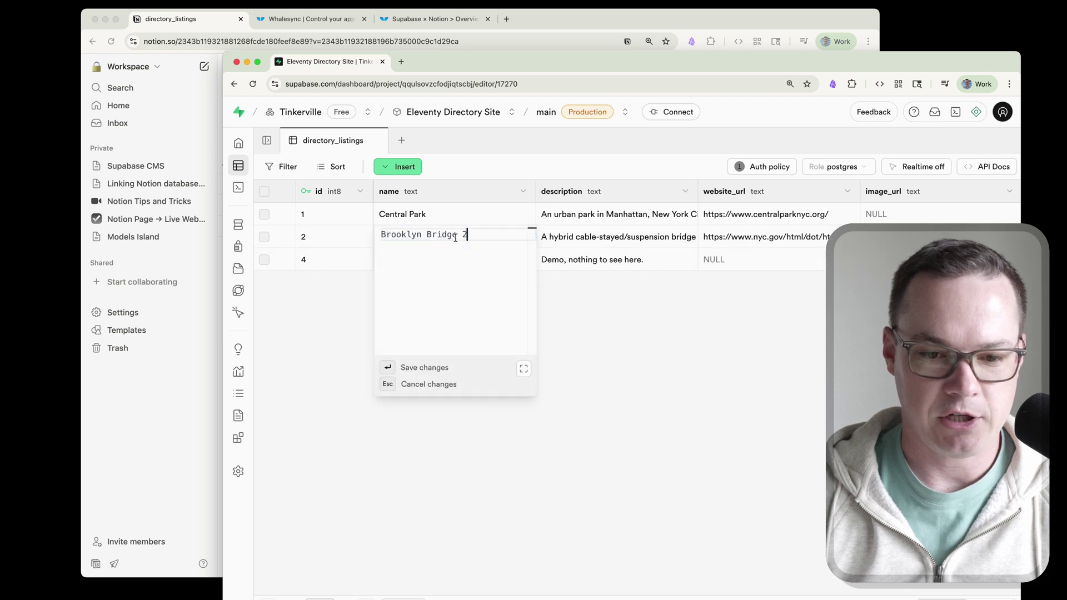
key("BackSpace")
key("BackSpace")
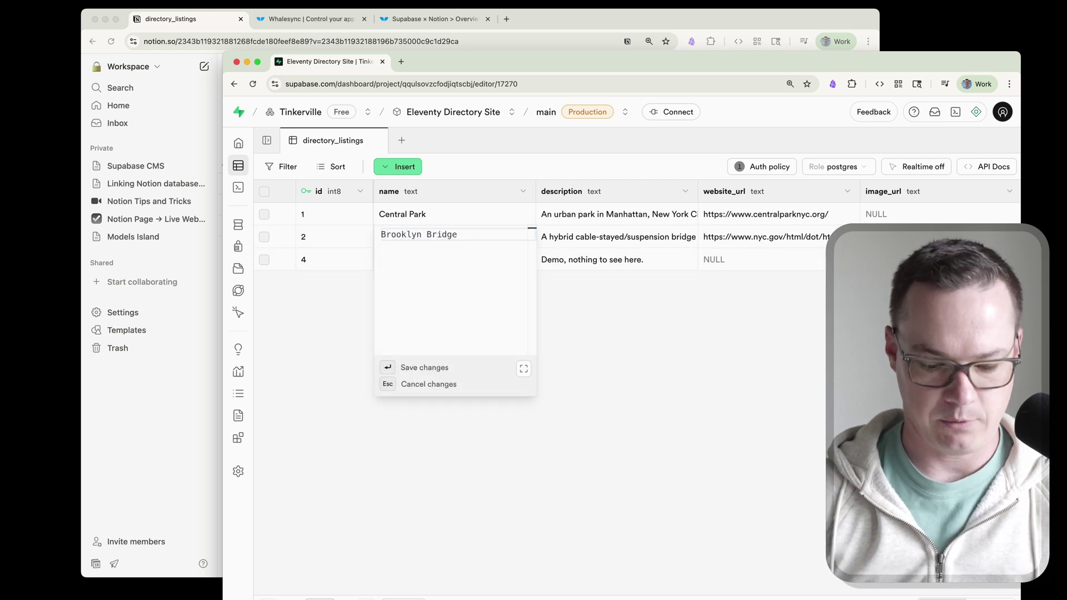
type("3")
left_click(391, 366)
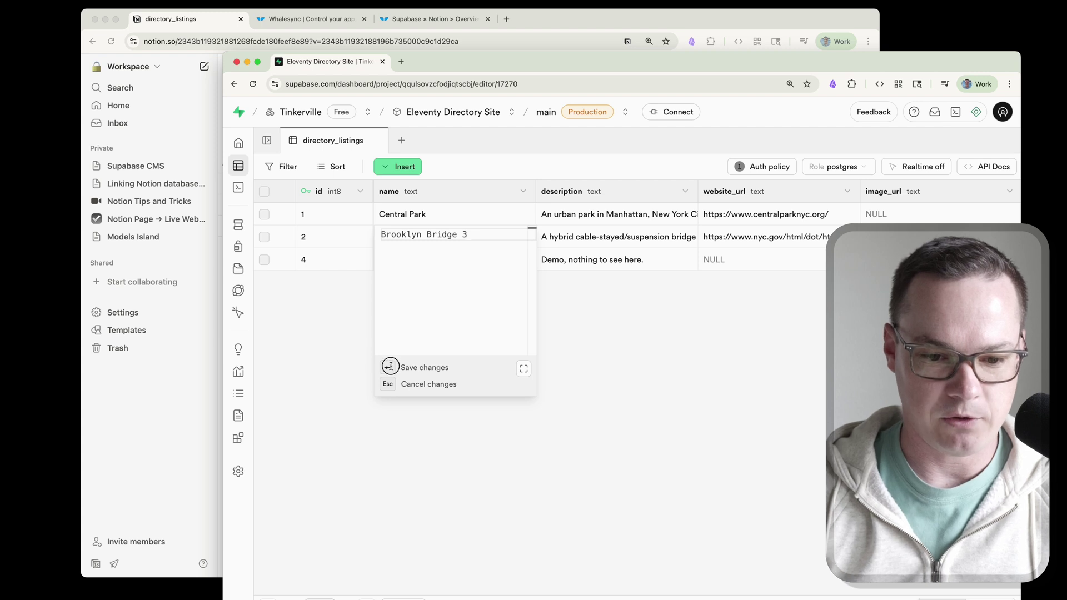
left_click(391, 368)
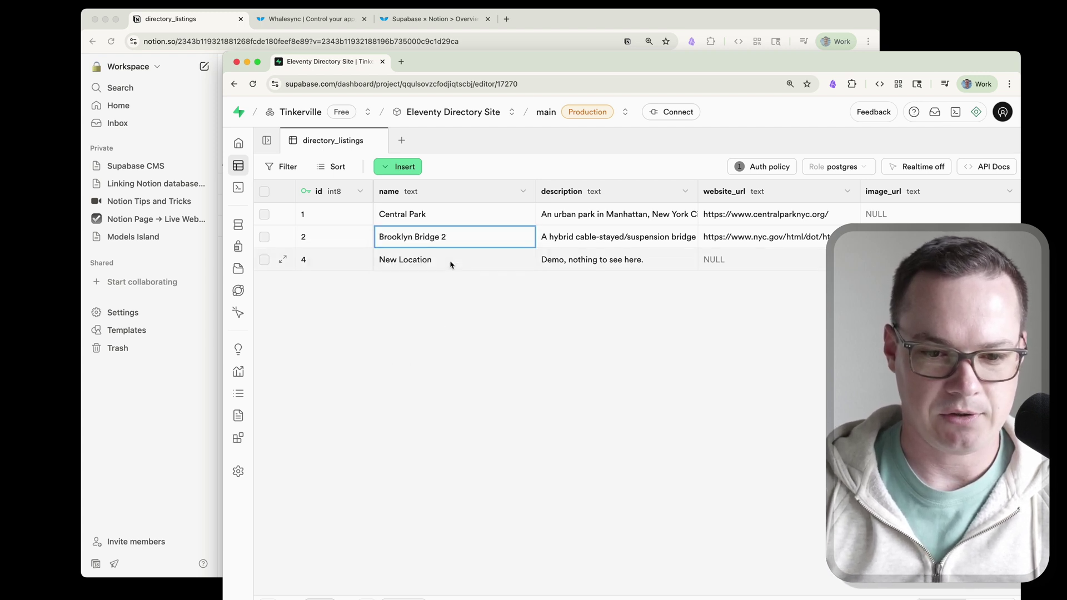
double_click(455, 243)
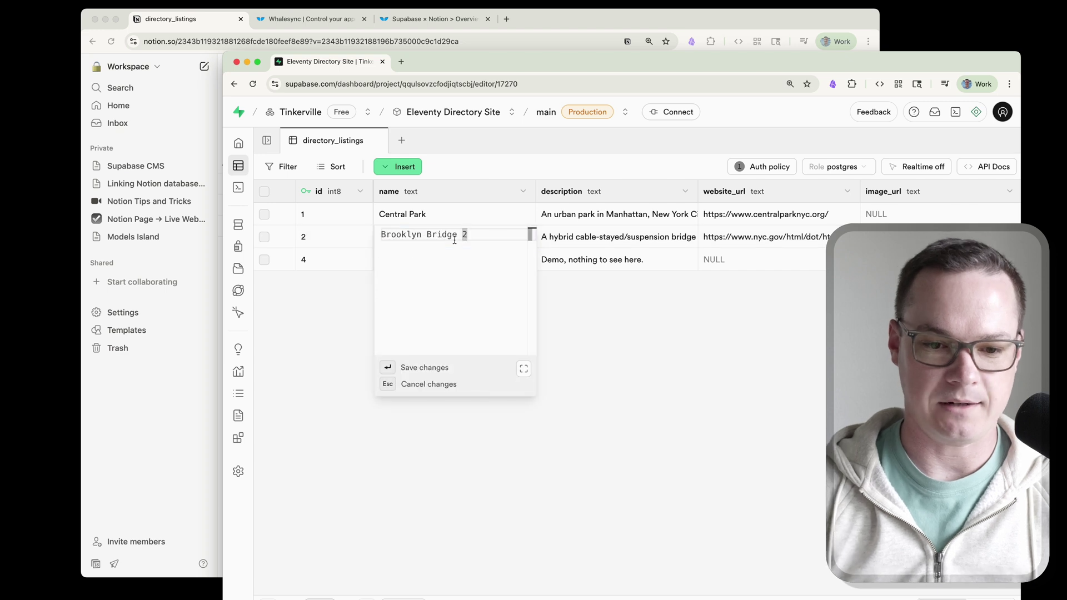
key("BackSpace")
type("3")
key("Return")
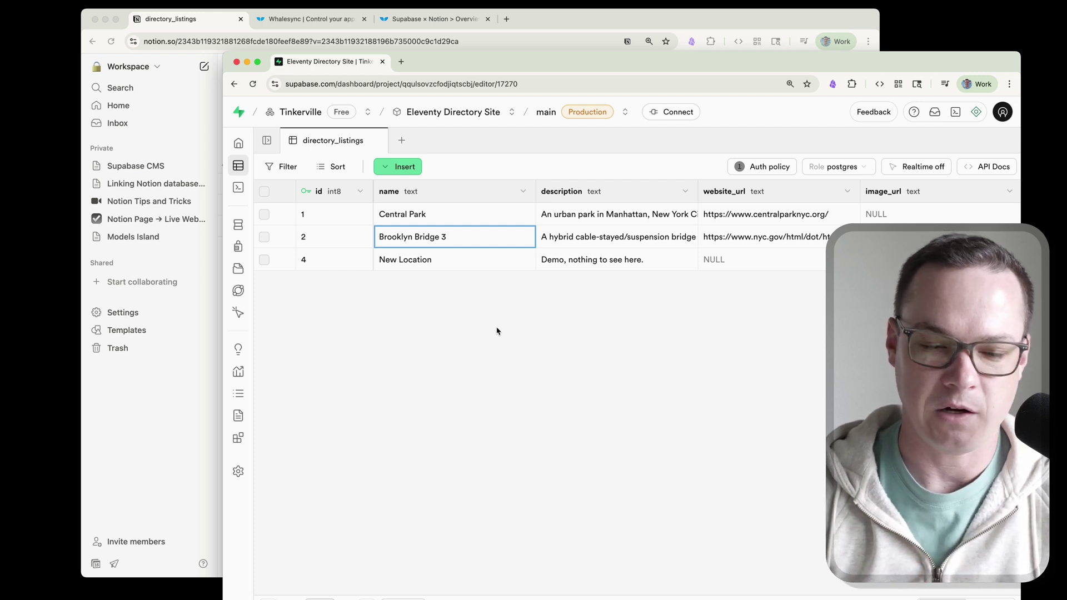
- Return to the Notion database to see row 2 synced as Brooklyn Bridge 3
left_click(556, 21)
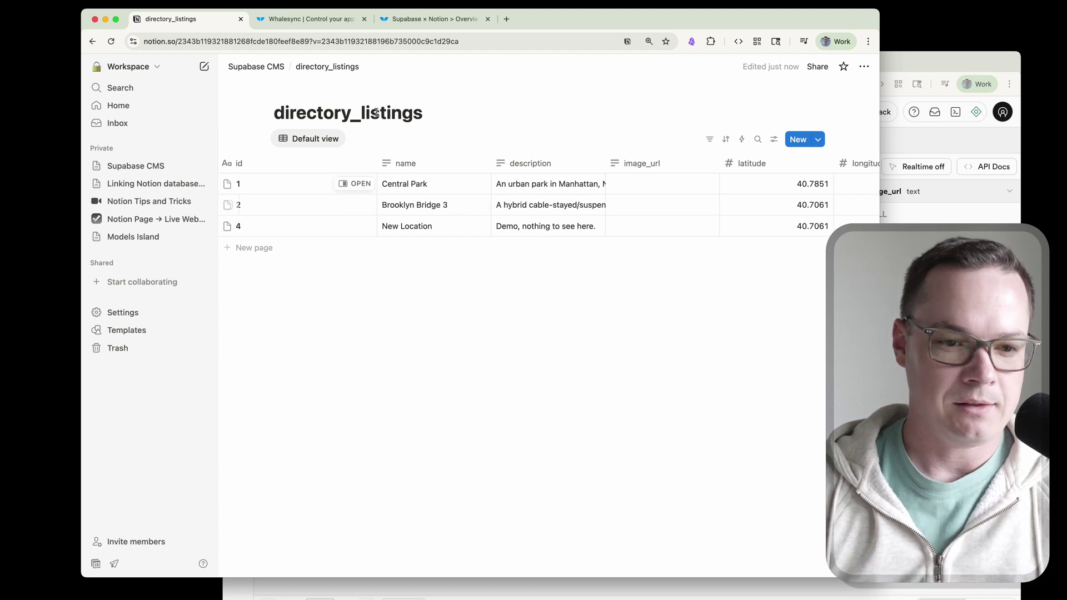
- Switch to the 'Whalesync | Control your apps' homepage tab
left_click(314, 20)
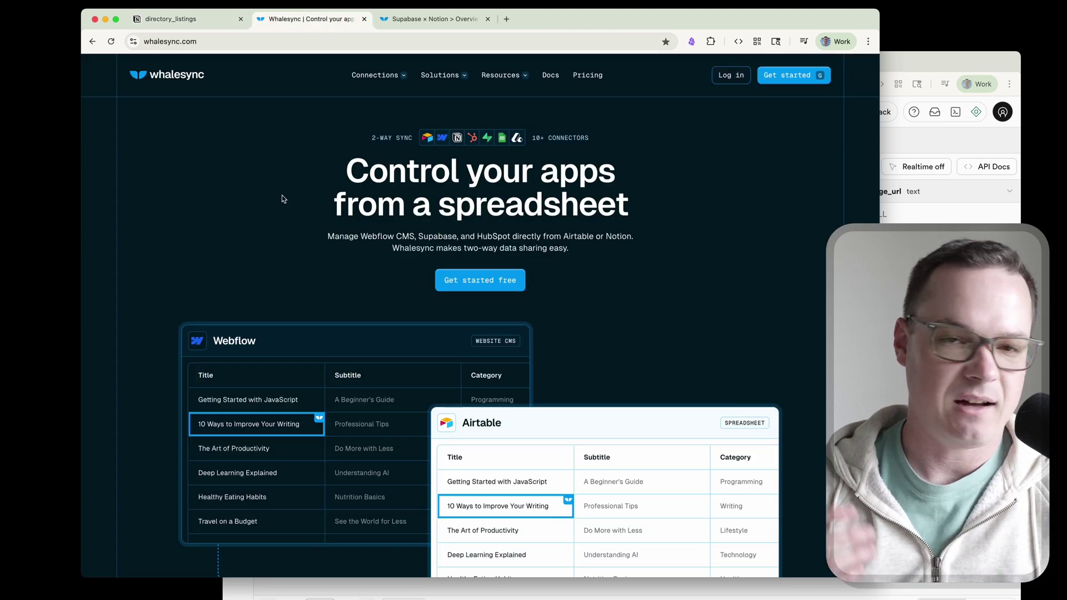